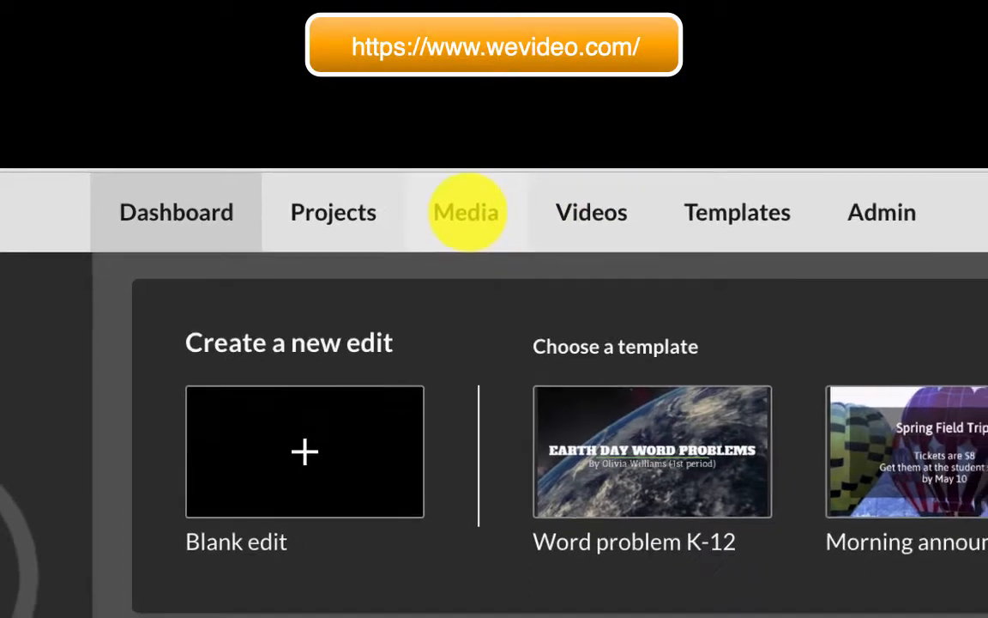
Import the video MVI_0885.MP4 from the Desktop into My media and dismiss the import status.
left_click(466, 212)
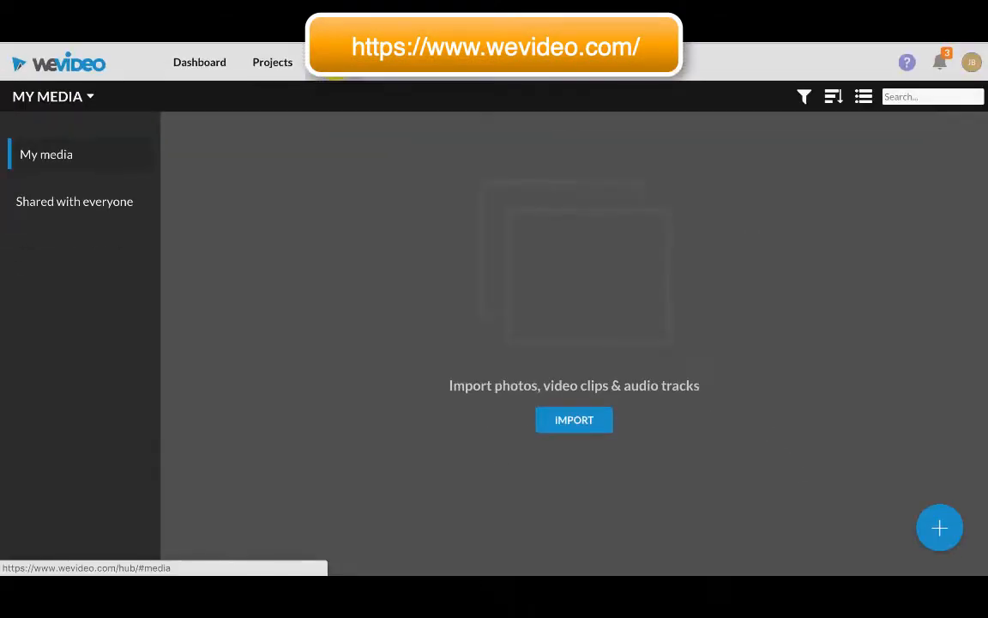
left_click(578, 417)
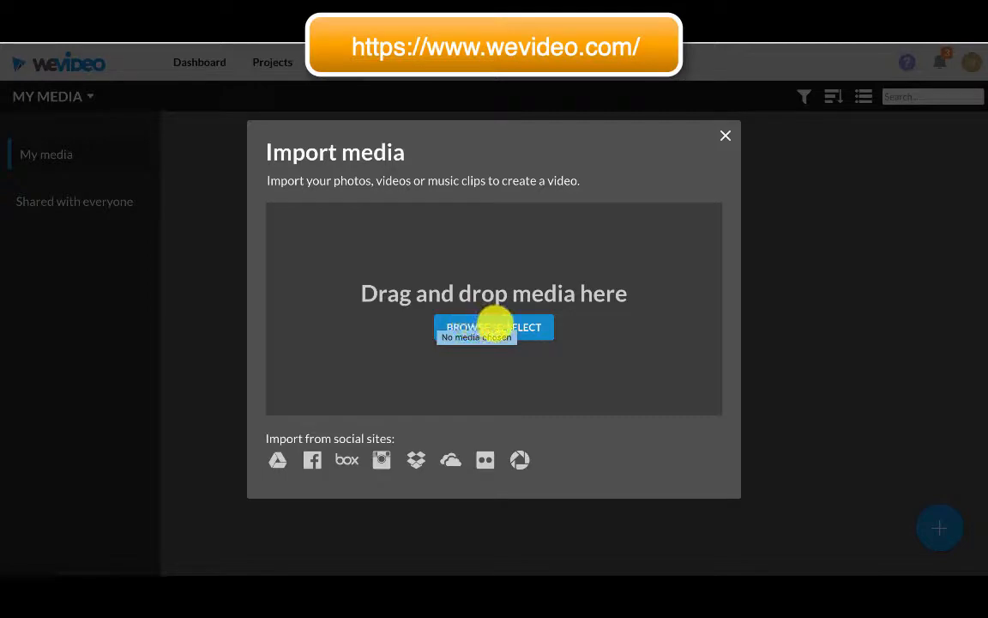
left_click(496, 326)
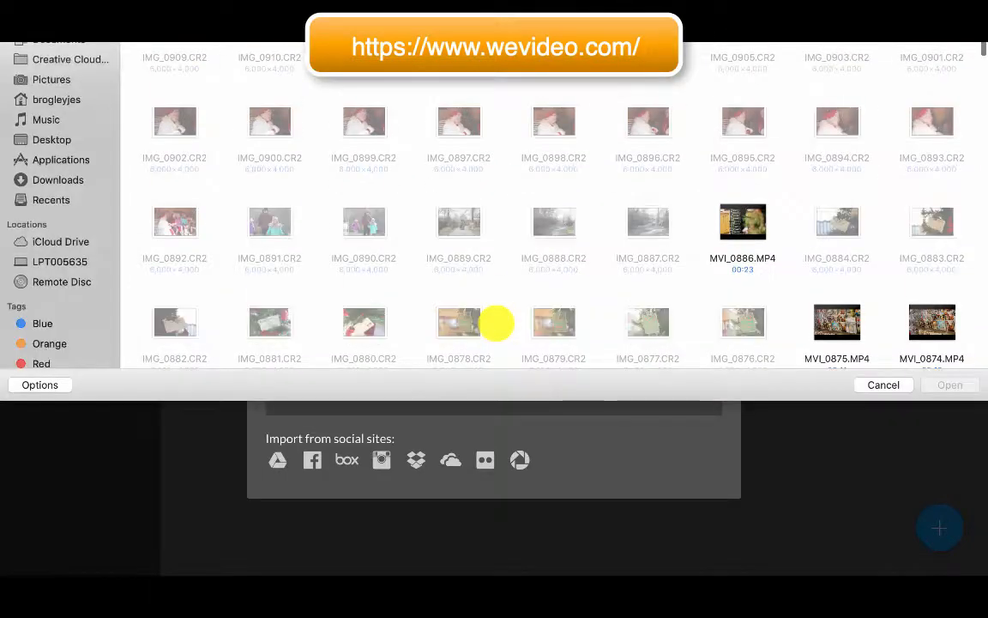
left_click(54, 139)
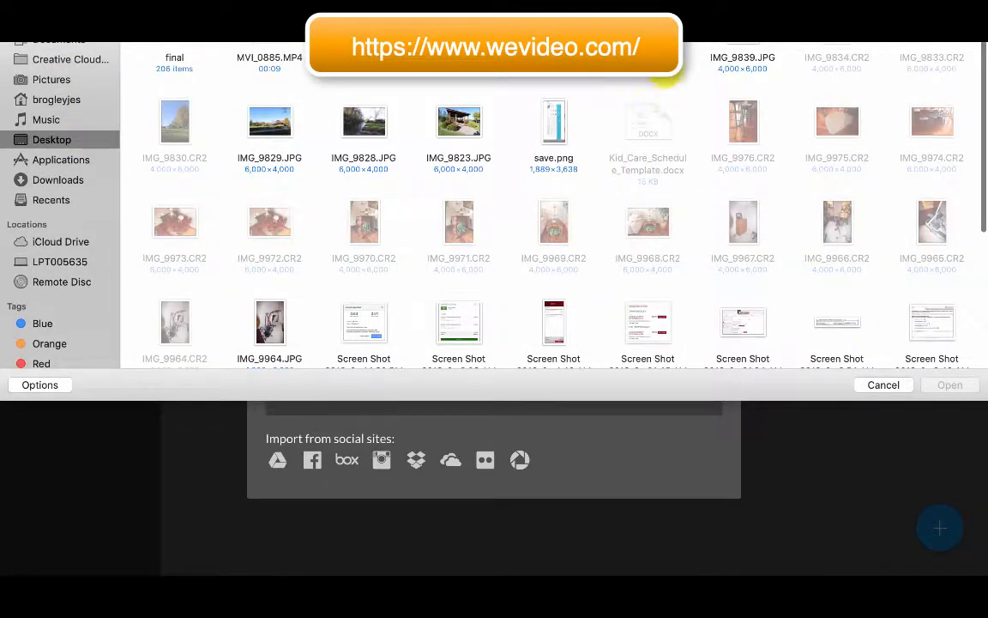
double_click(287, 40)
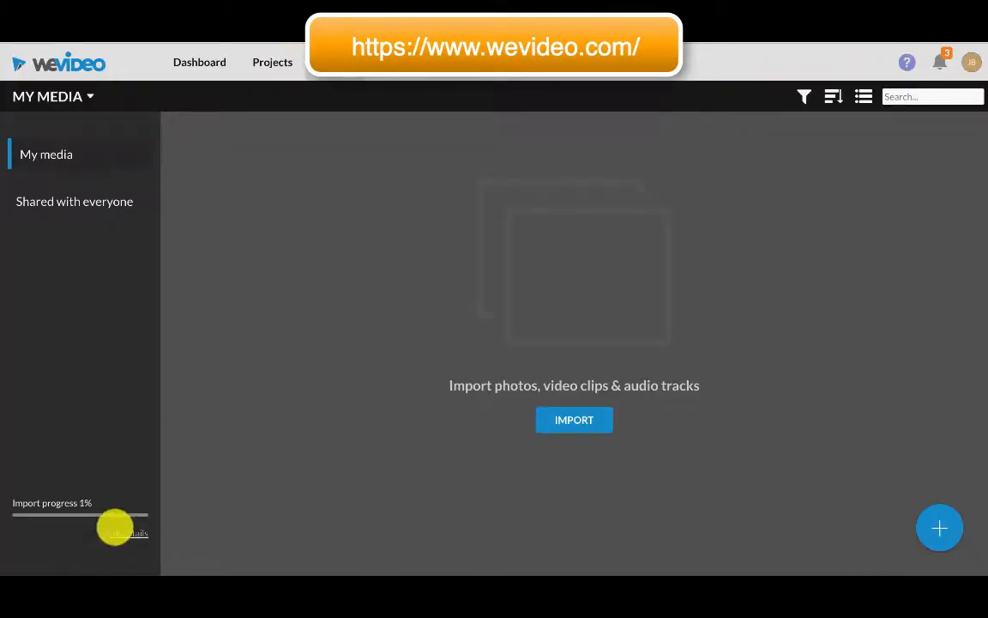
left_click(128, 534)
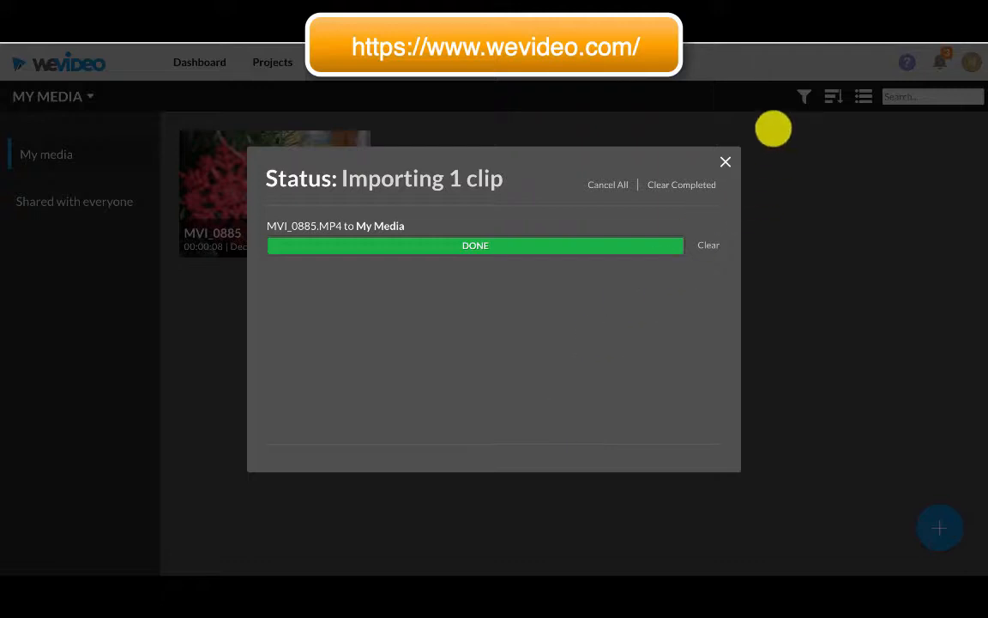
left_click(724, 161)
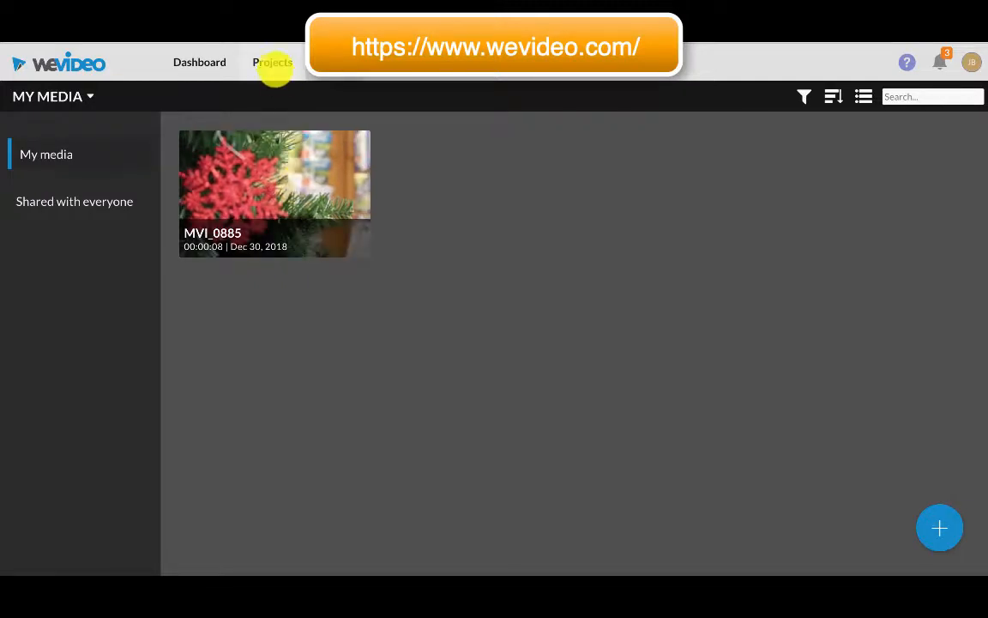
Create a Personal project titled "Sample 1" and include the MVI_0885 clip as its media.
left_click(273, 63)
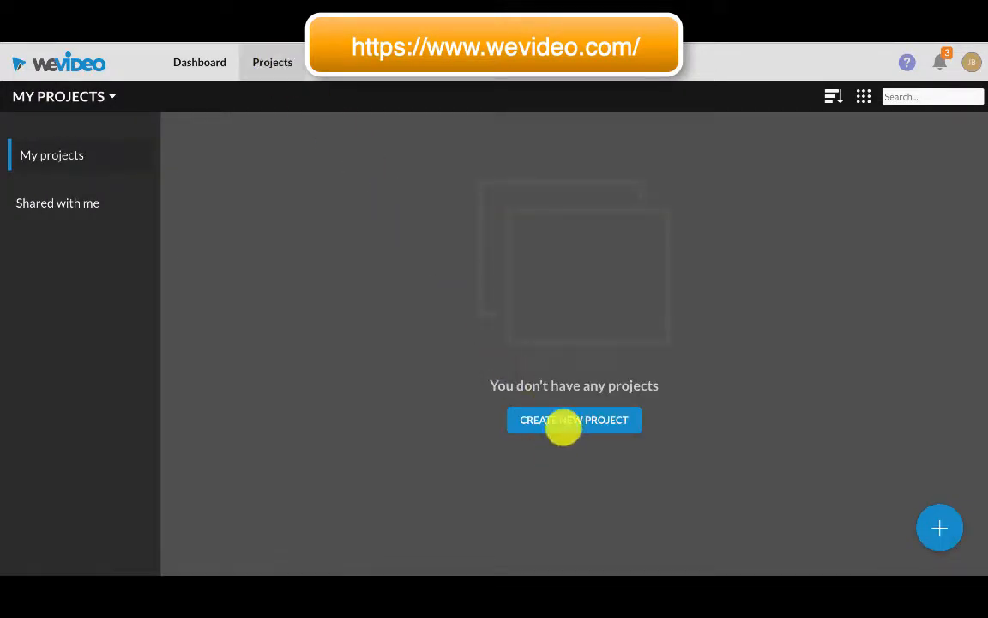
left_click(569, 420)
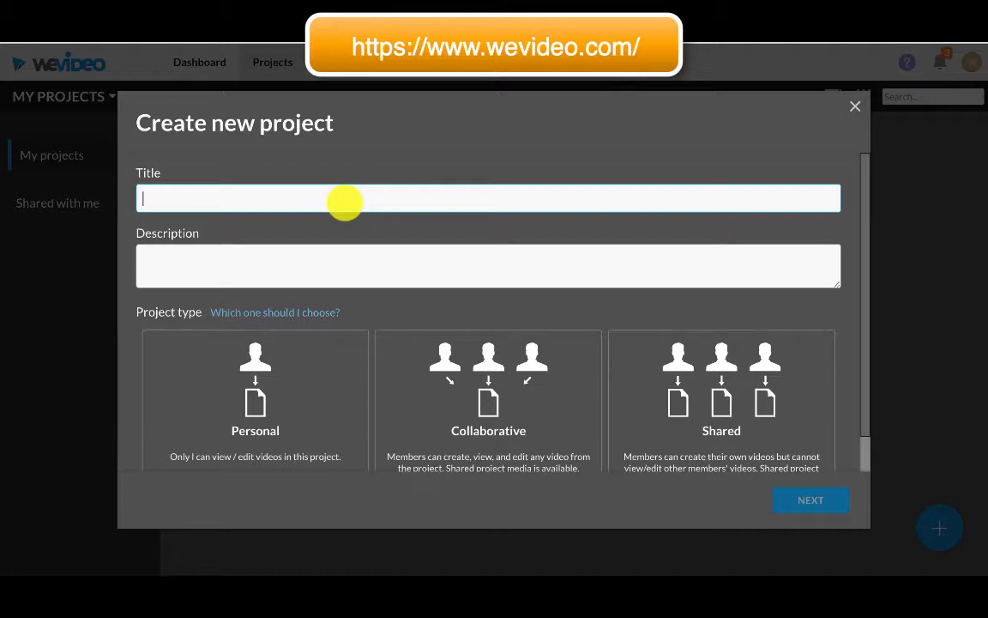
type("Sample 1")
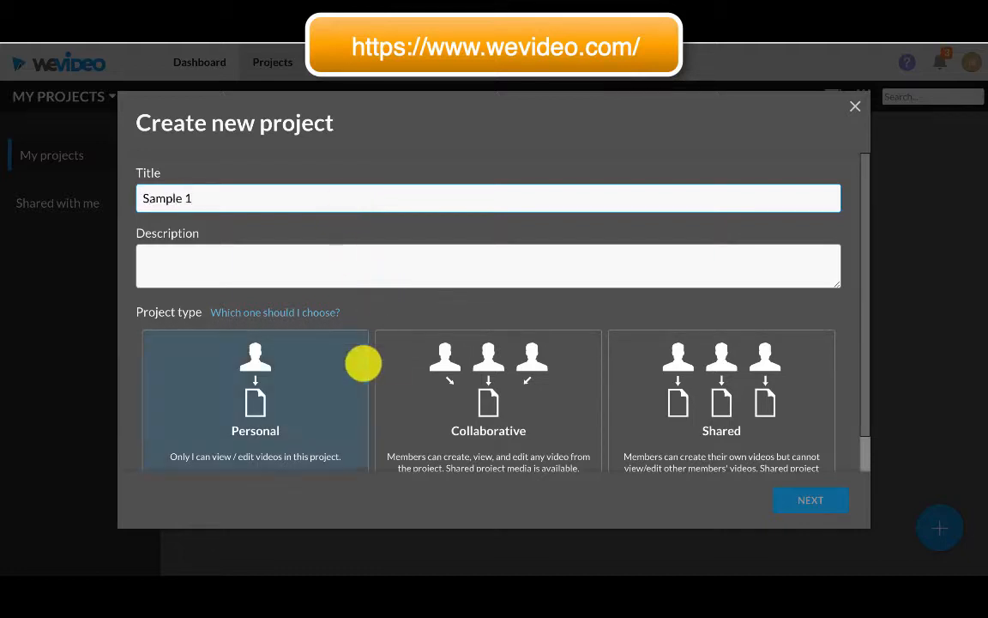
left_click(486, 386)
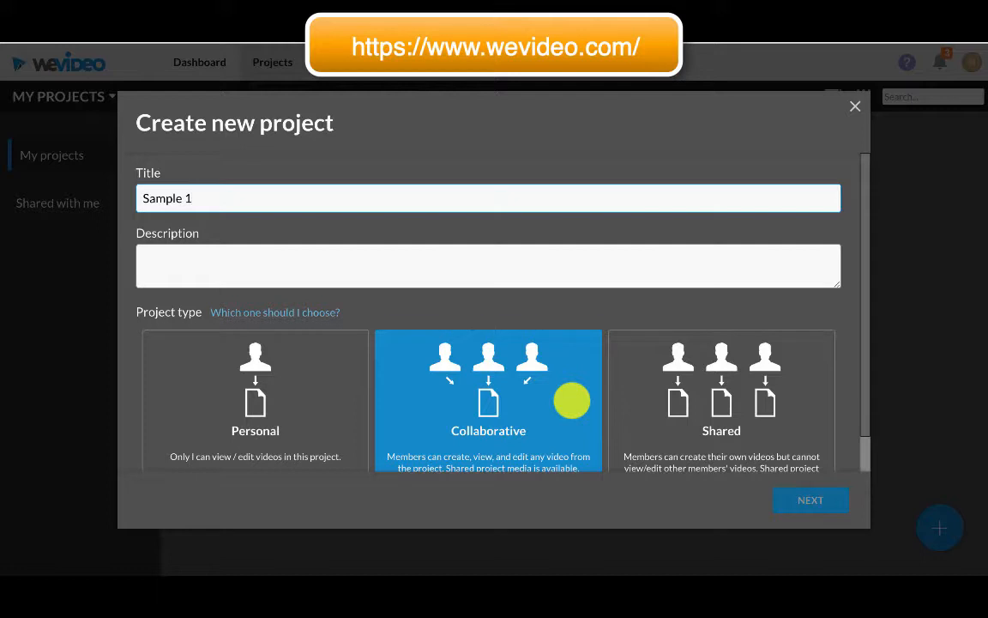
scroll(572, 401, "down", 1)
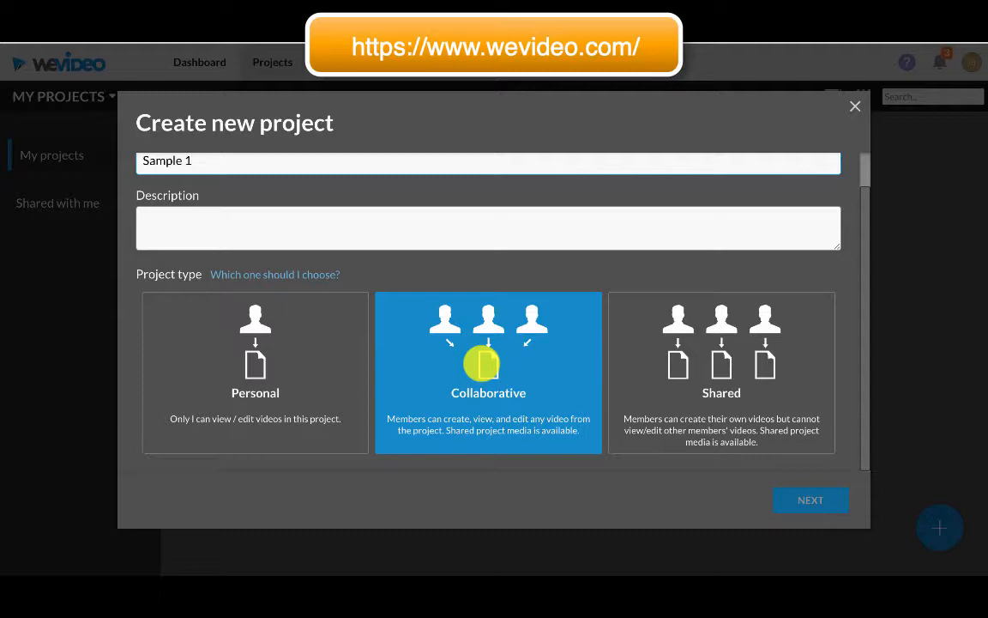
scroll(484, 364, "up", 1)
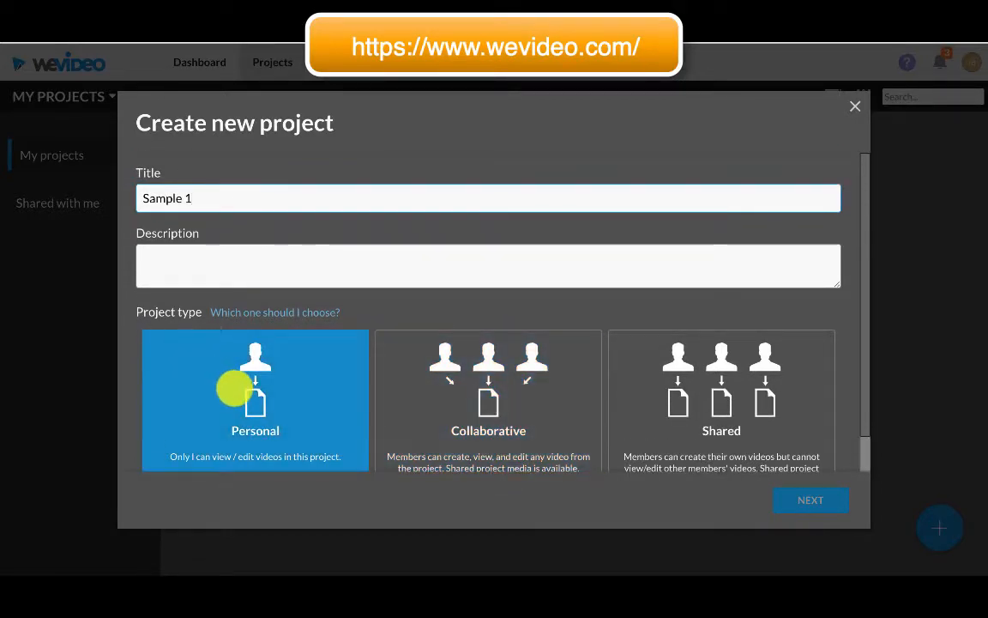
left_click(233, 387)
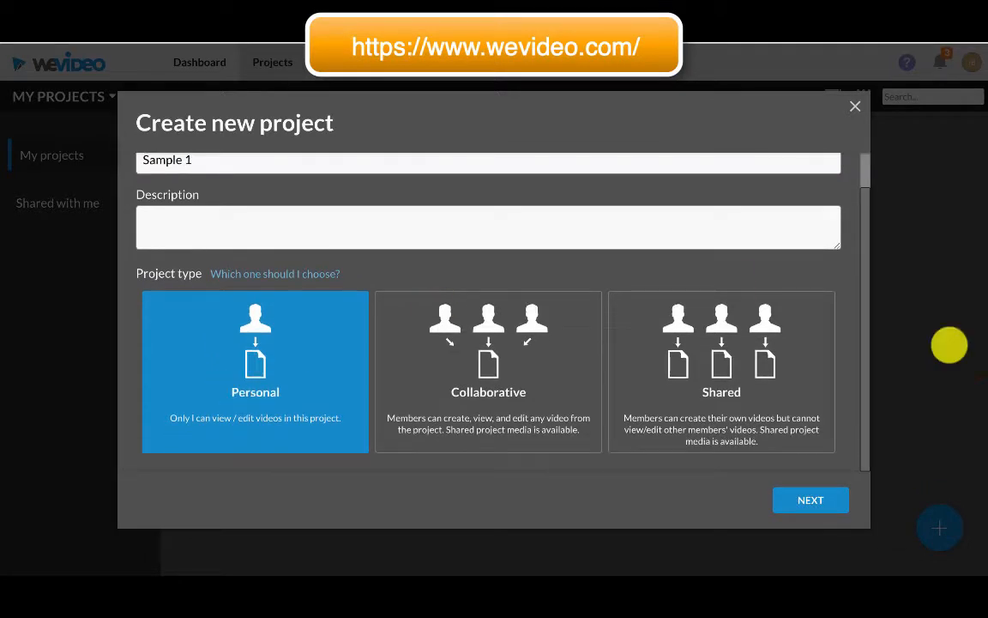
left_click(819, 500)
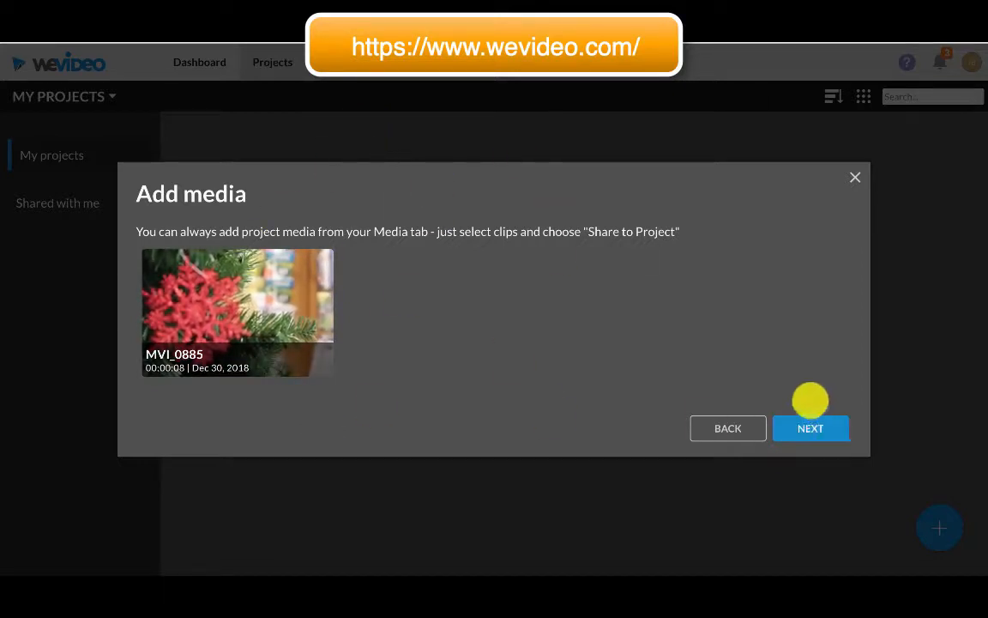
left_click(237, 314)
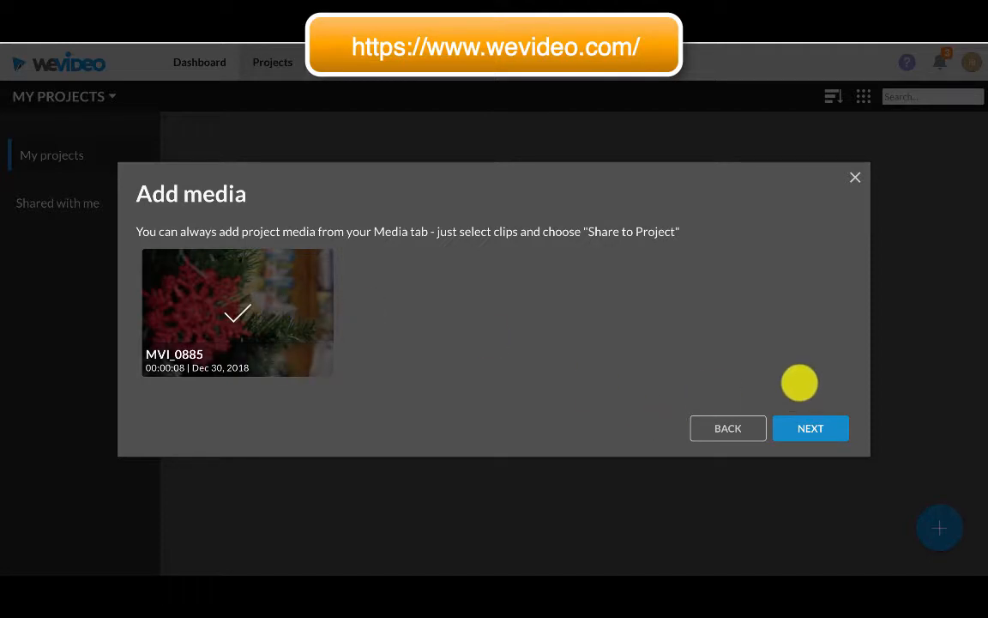
left_click(829, 425)
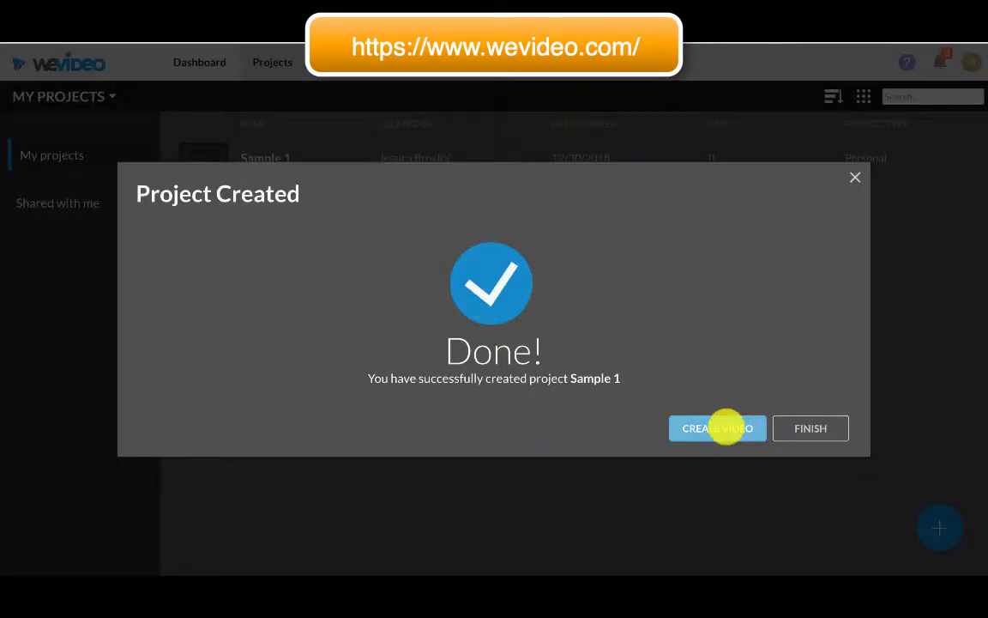
Create a new video edit in the project with the Horizontal format and no template (blank).
left_click(725, 426)
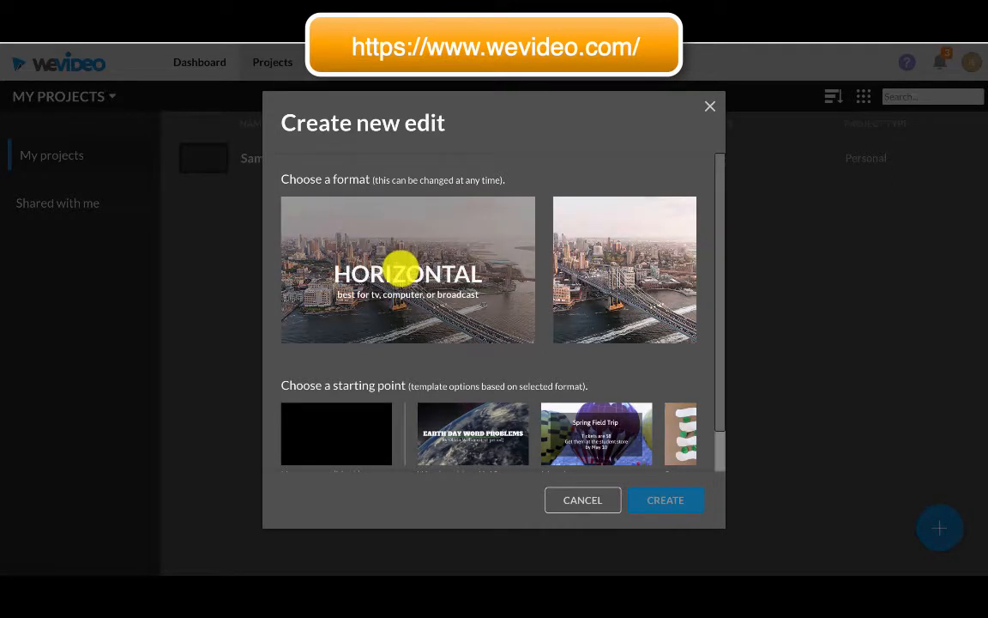
left_click(400, 268)
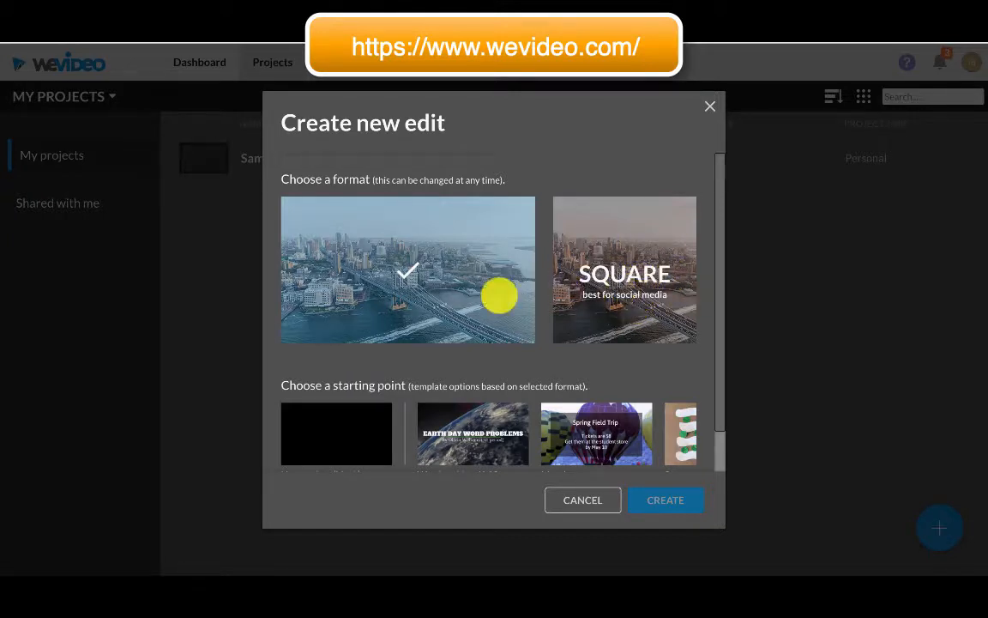
scroll(499, 295, "down", 1)
scroll(520, 416, "right", 1)
scroll(520, 417, "left", 1)
scroll(520, 416, "right", 1)
scroll(521, 416, "right", 1)
scroll(520, 416, "left", 2)
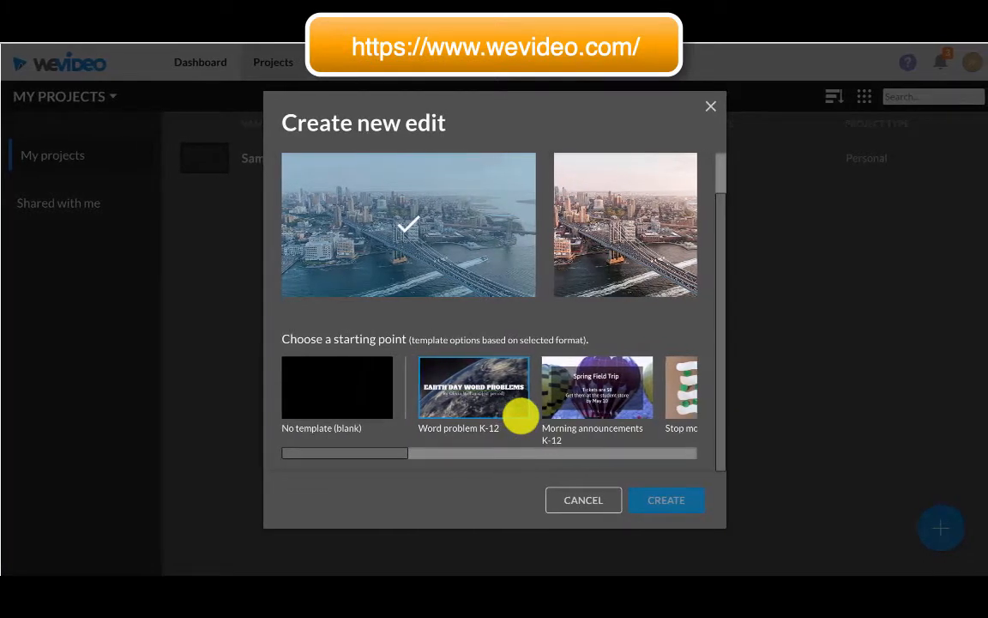
left_click_drag(365, 455, 343, 452)
left_click(338, 376)
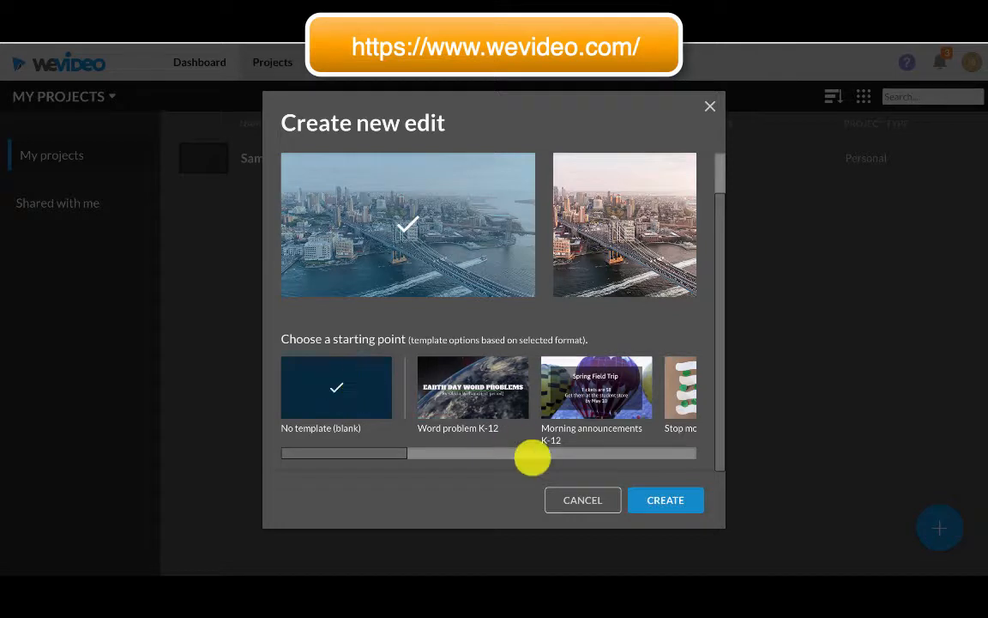
left_click(662, 497)
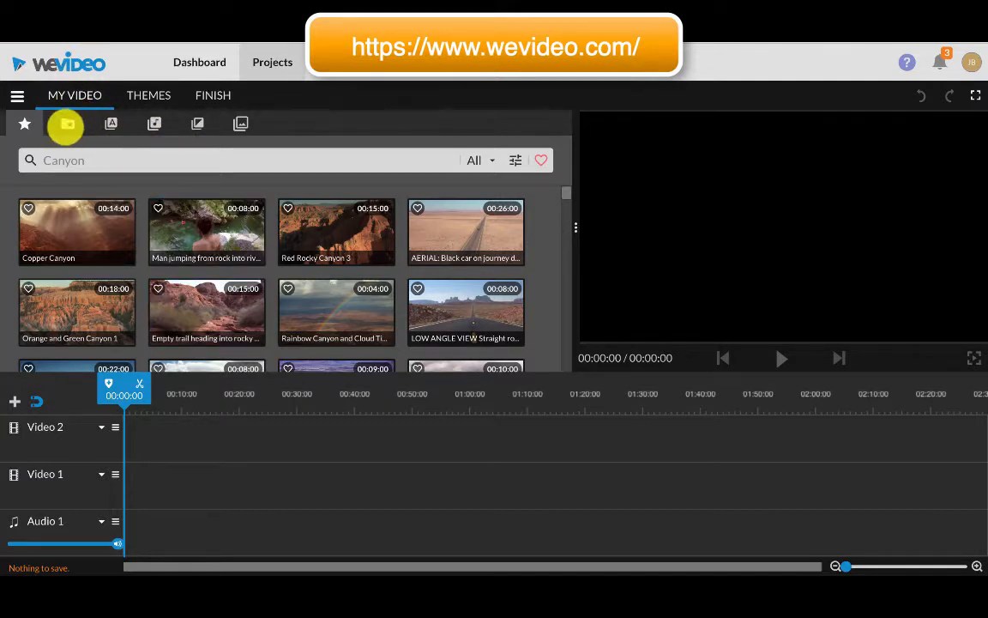
Place the MVI_0885 clip from My media at the start of the Video 1 track.
left_click(68, 123)
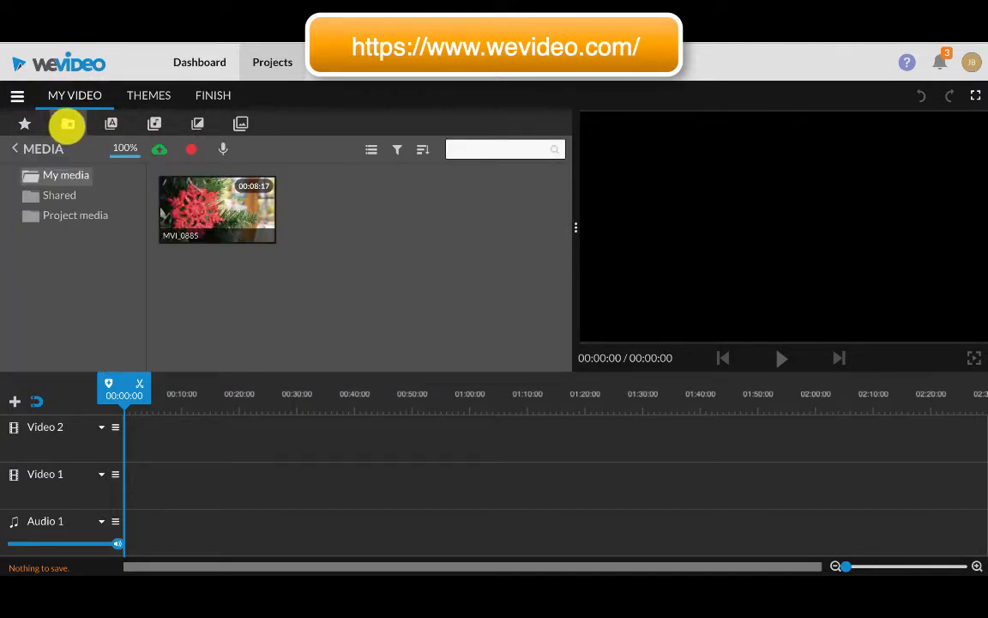
left_click_drag(238, 213, 125, 485)
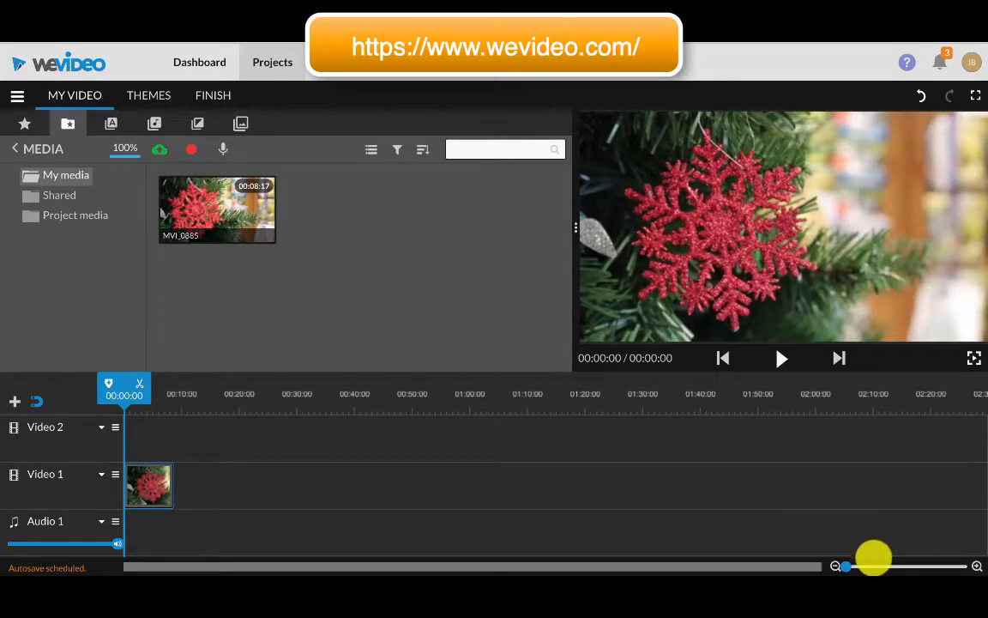
Split the clip on the Video 1 track at 00:01:17.
left_click(877, 566)
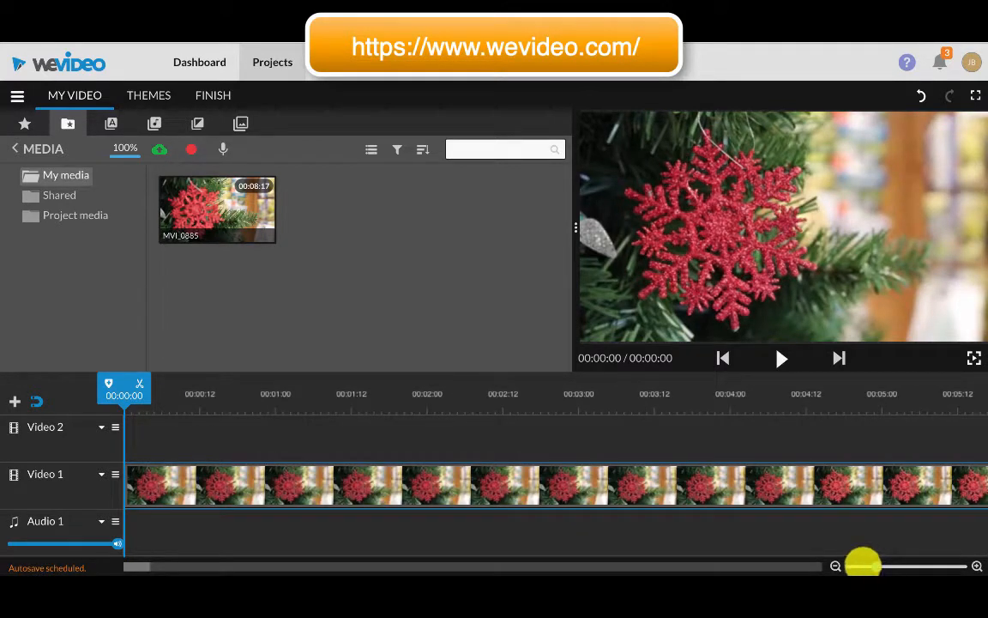
left_click_drag(877, 565, 937, 564)
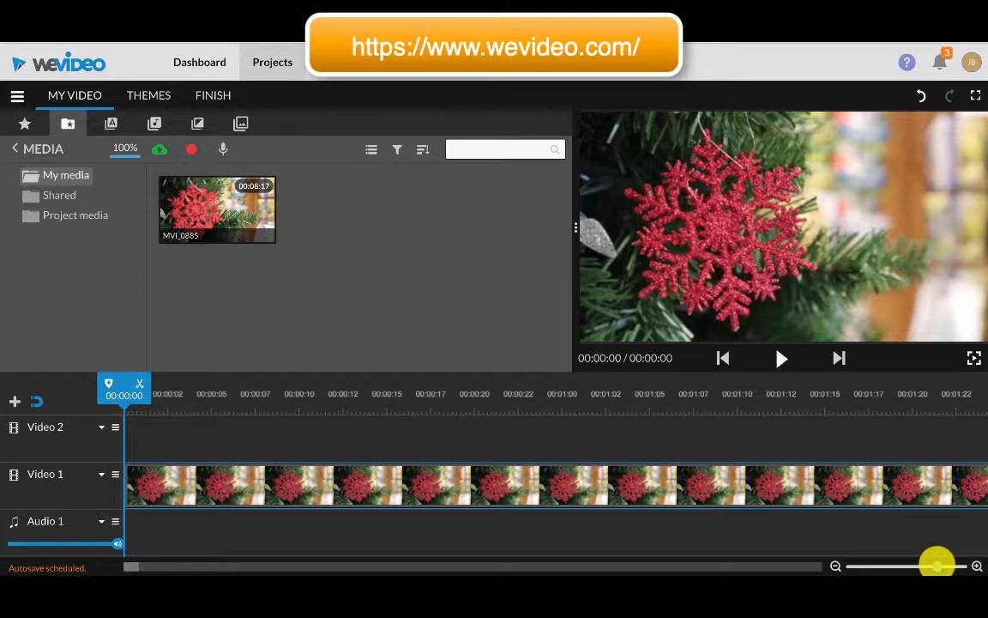
left_click_drag(936, 565, 884, 566)
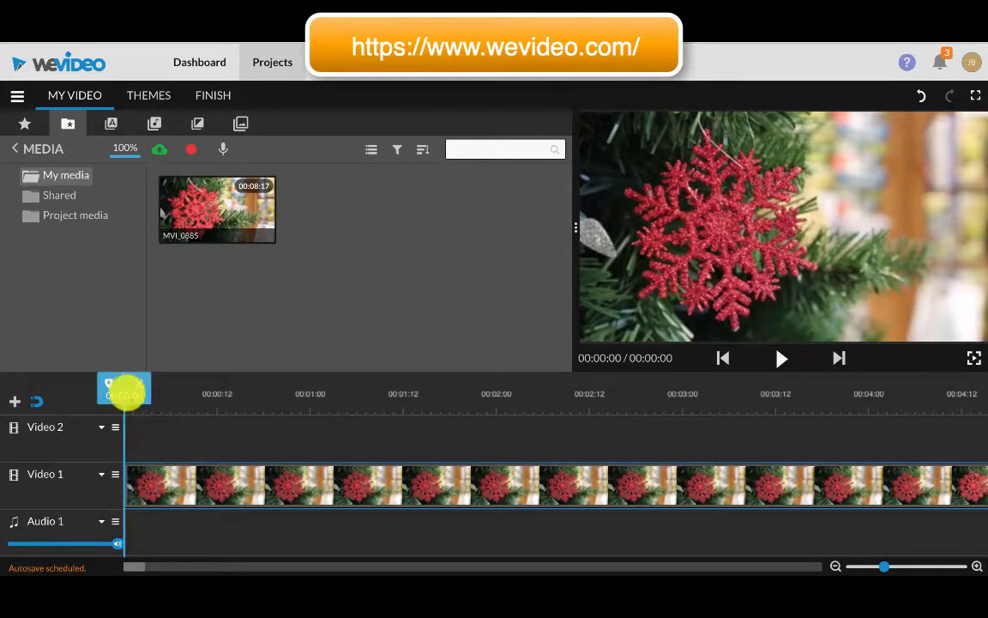
mouse_move(126, 396)
left_mouse_down()
mouse_move(472, 404)
mouse_move(426, 421)
mouse_move(261, 412)
mouse_move(529, 410)
mouse_move(229, 397)
mouse_move(427, 413)
mouse_move(424, 399)
mouse_move(446, 396)
left_mouse_up()
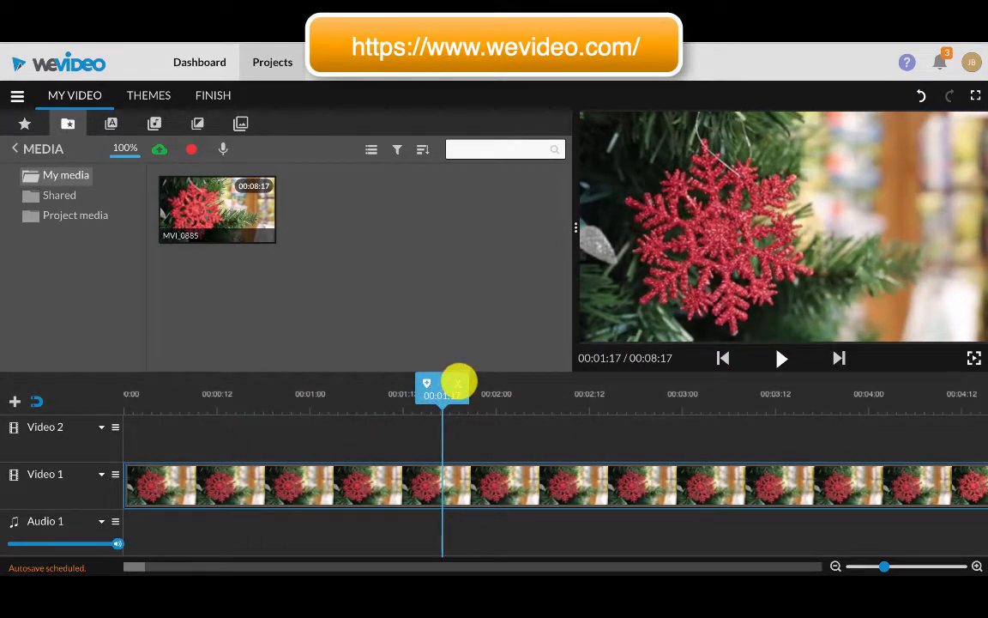
left_click(458, 383)
Delete the first piece of the split clip and move the remaining piece to the start of the Video 1 track.
left_click(377, 485)
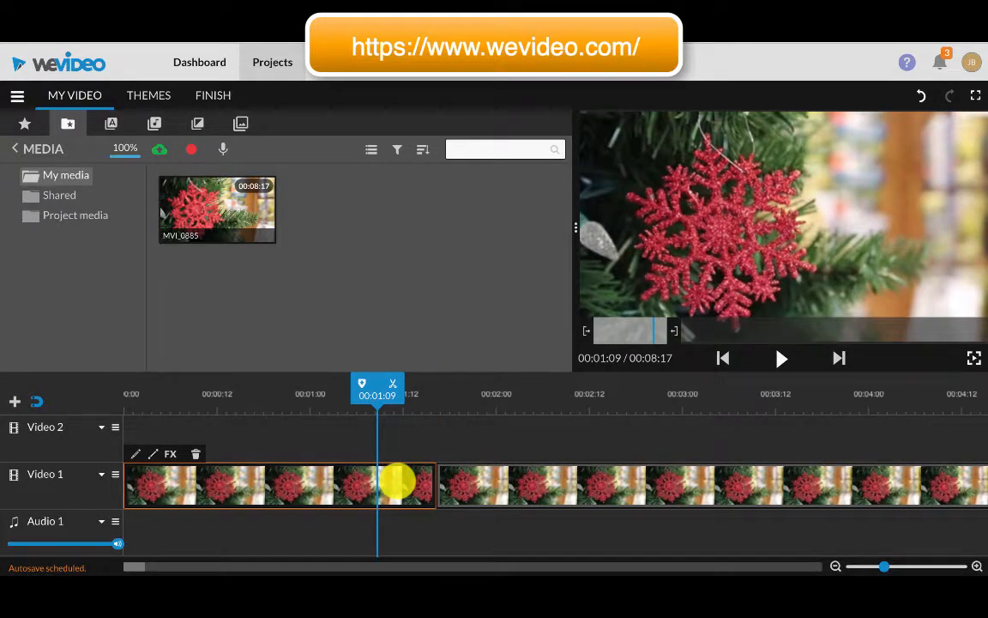
key("Delete")
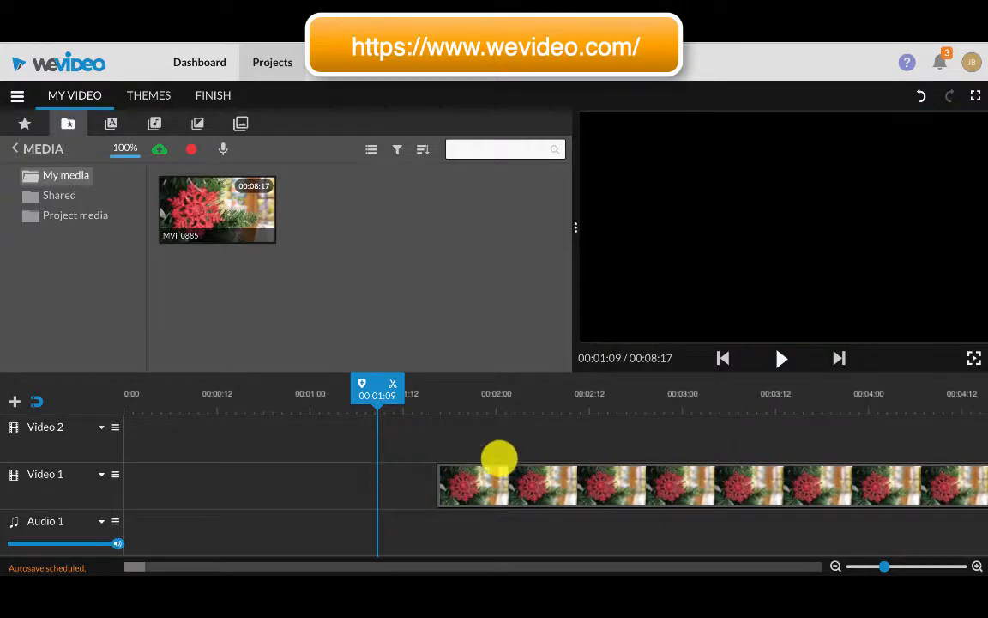
left_click(567, 485)
left_click_drag(560, 487, 234, 481)
Undo the last three edits to the remaining clip on the Video 1 track.
left_click_drag(392, 467, 249, 496)
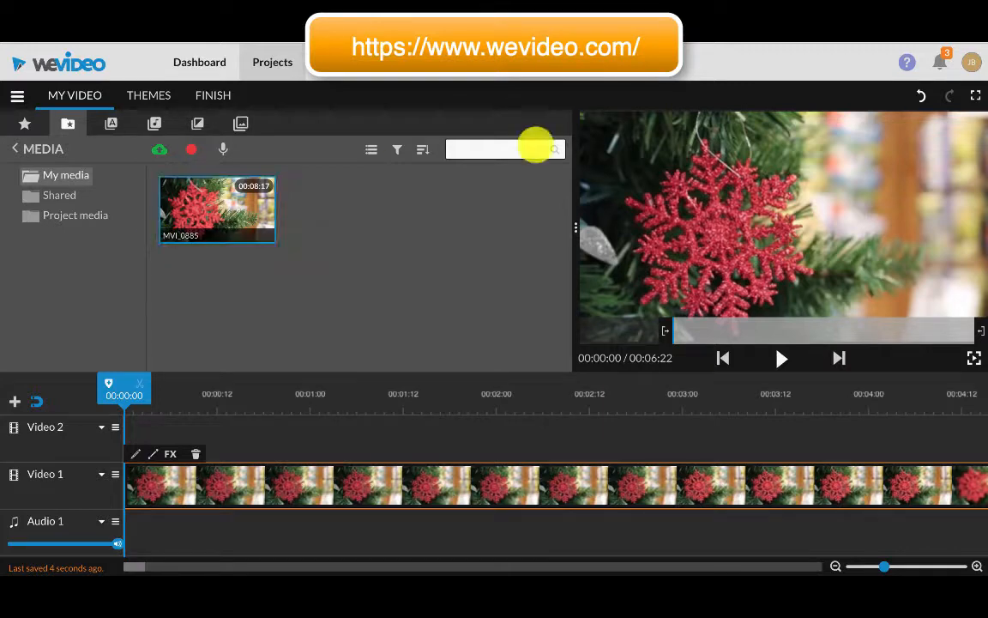
left_click(921, 96)
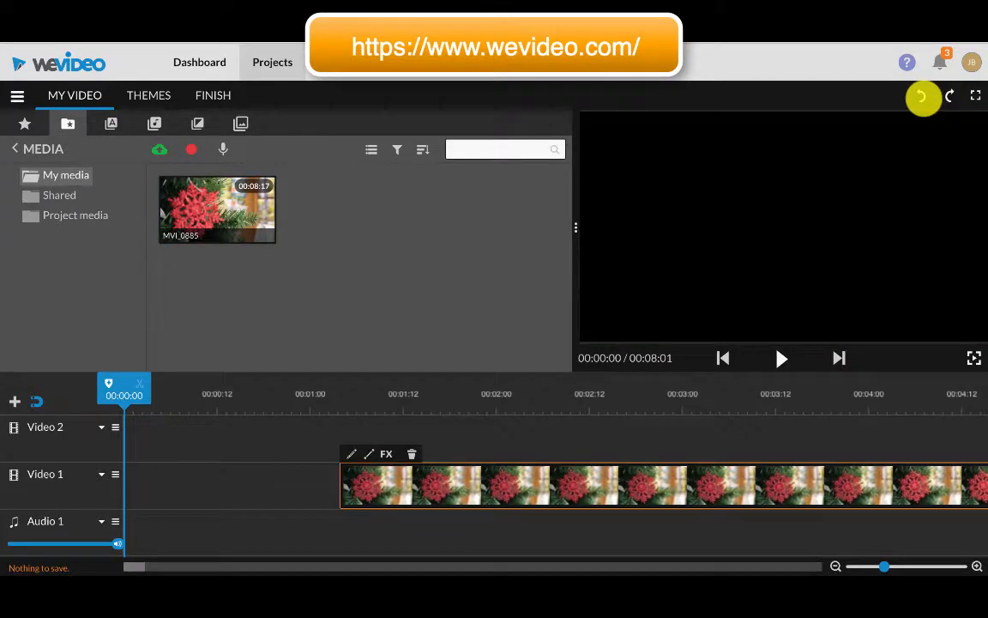
left_click(921, 96)
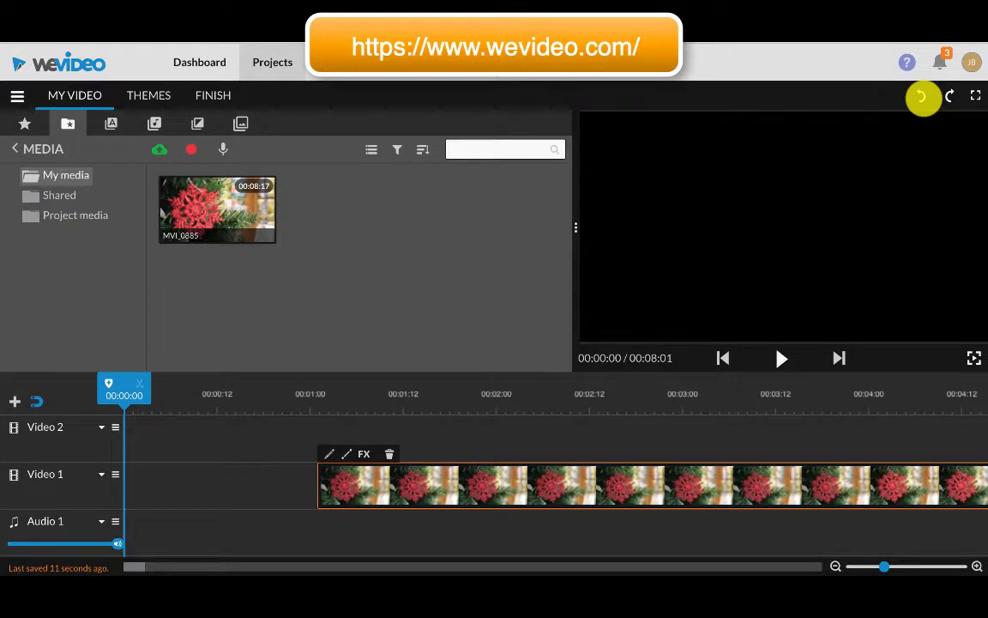
left_click(921, 96)
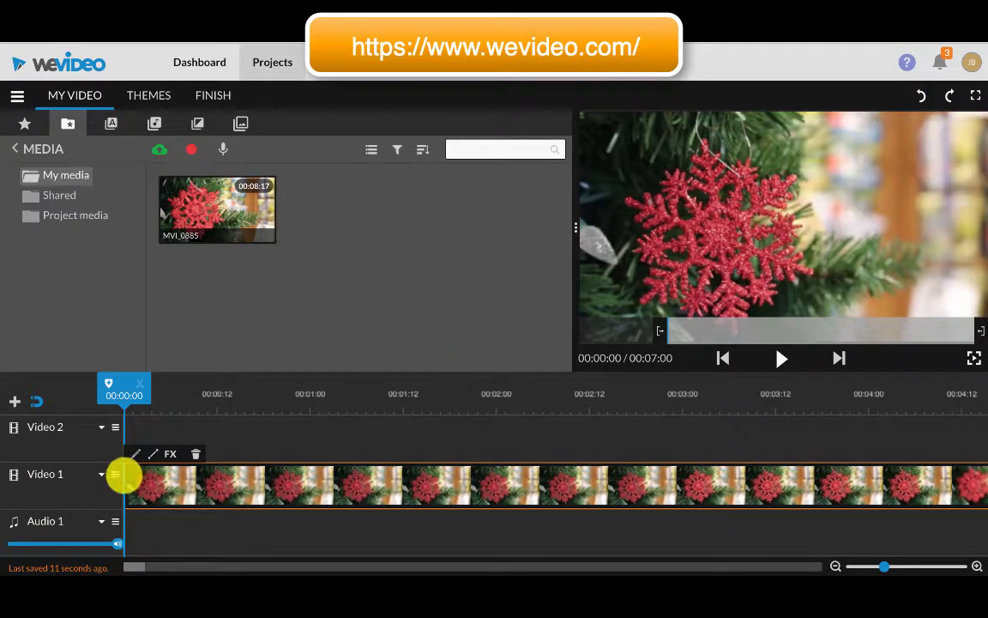
Trim the beginning of the clip on the Video 1 track up to 00:00:12.
left_click_drag(124, 476, 214, 475)
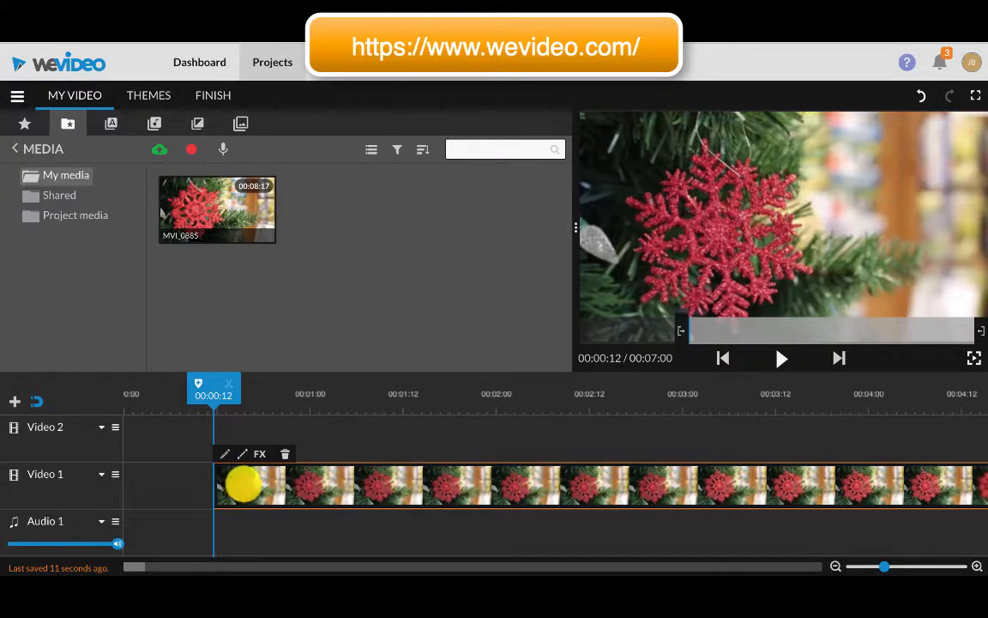
Move the trimmed clip to the start of the Video 1 track and split it at 00:00:15.
left_click_drag(316, 485, 187, 496)
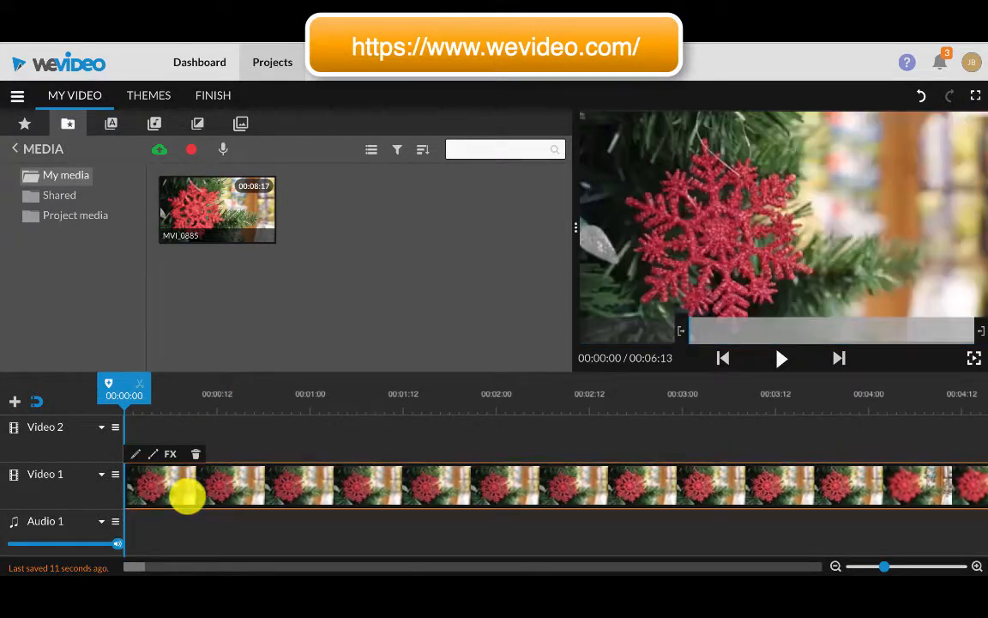
left_click_drag(883, 565, 917, 566)
left_click(337, 393)
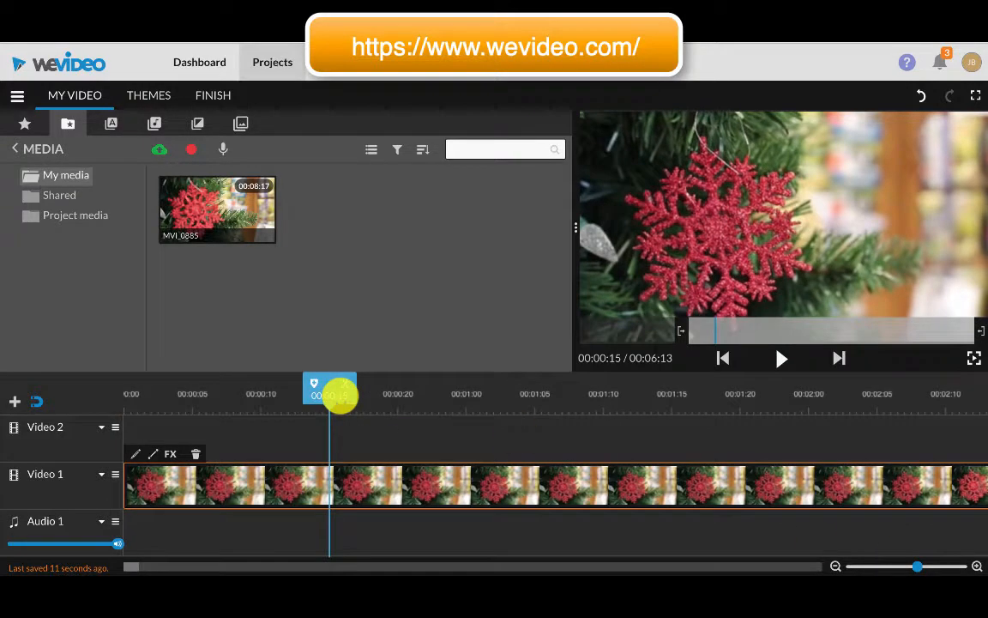
left_click(345, 382)
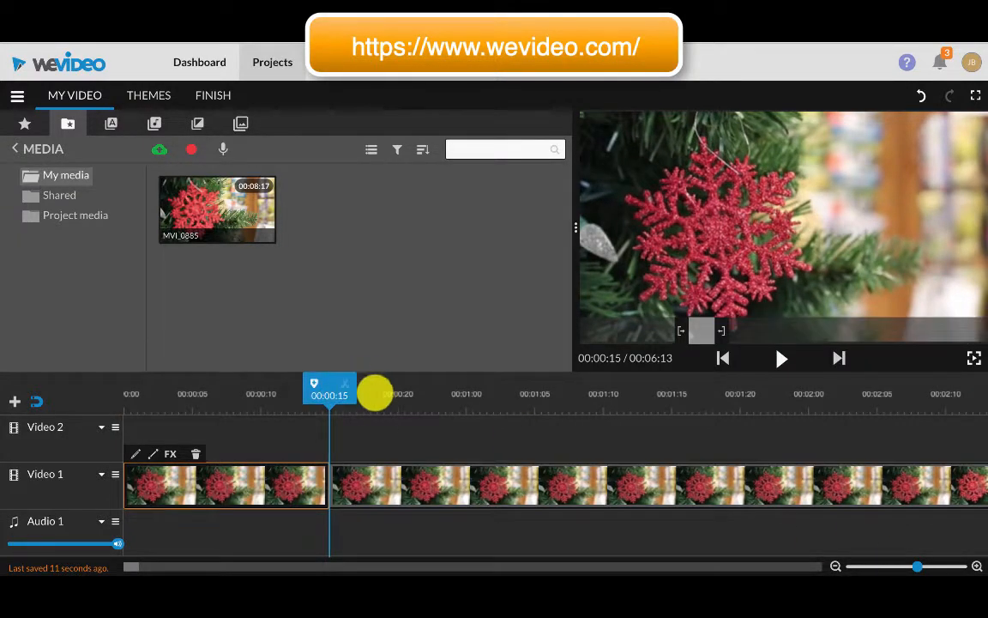
Split the second piece of the clip on the Video 1 track at 00:02:07.
left_click(439, 396)
mouse_move(437, 393)
left_mouse_down()
mouse_move(935, 420)
mouse_move(941, 397)
left_mouse_up()
left_click(905, 486)
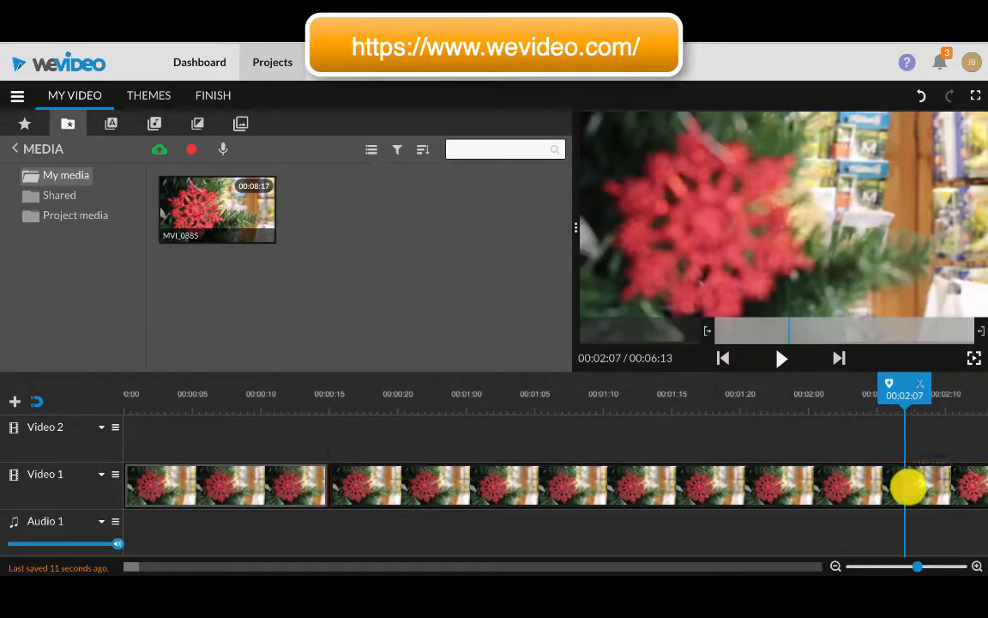
left_click(921, 385)
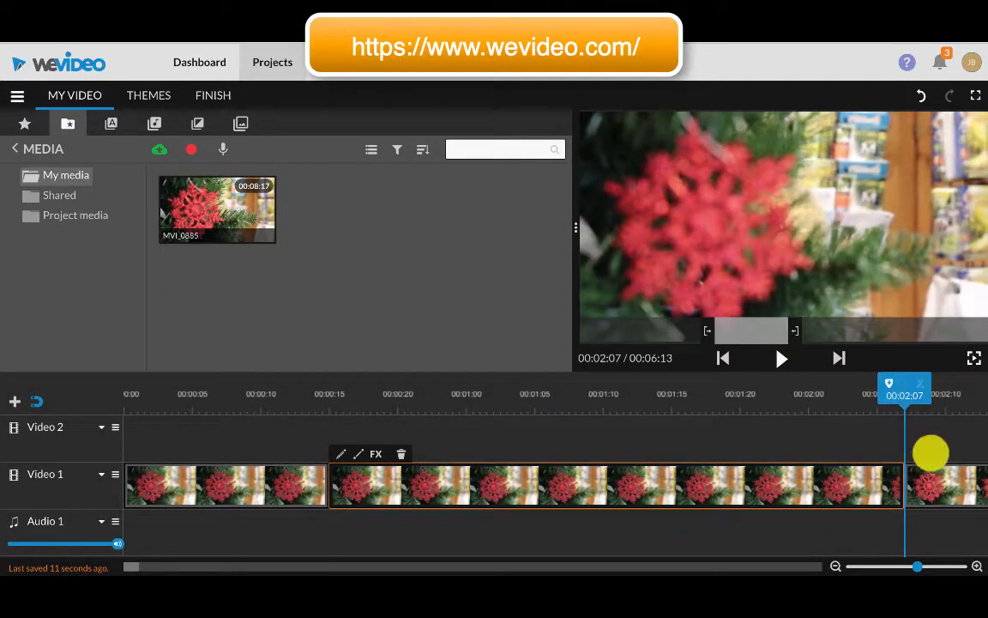
Delete the first and last pieces on the Video 1 track and move the middle piece to the track's start.
left_click(931, 485)
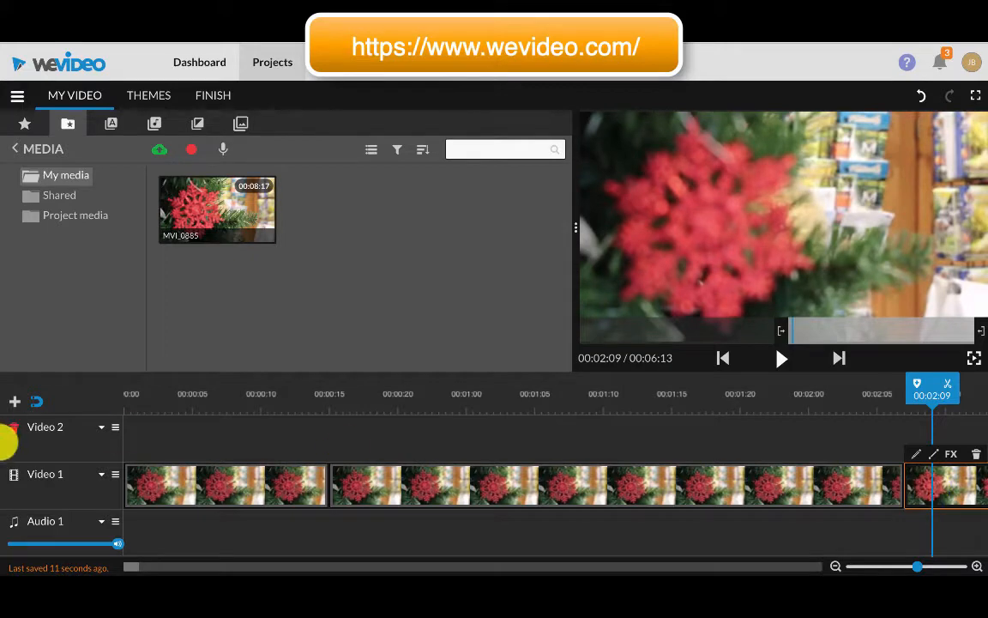
left_click(257, 491)
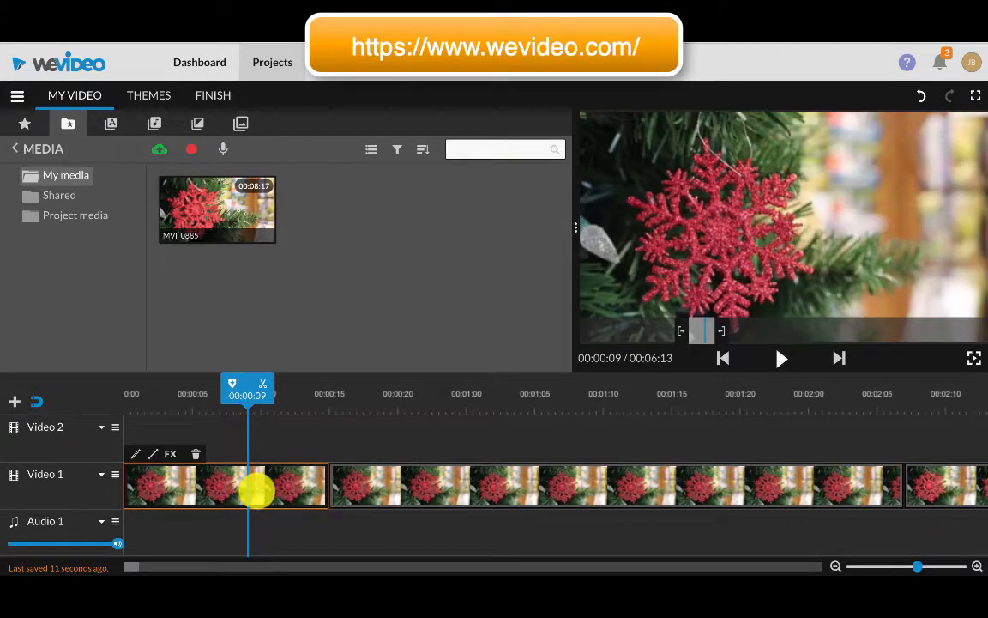
key("Delete")
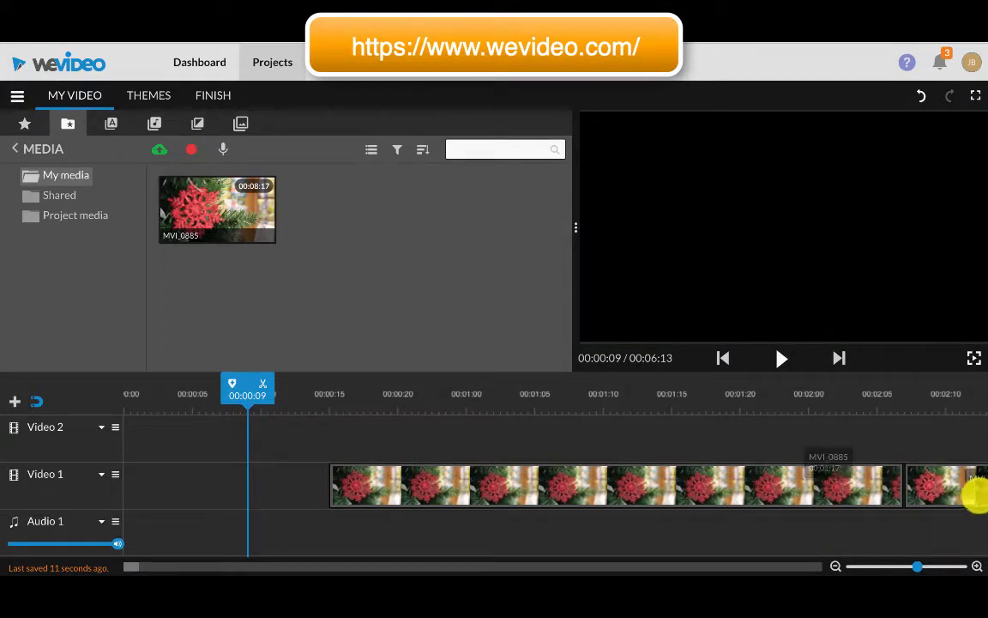
left_click(946, 484)
key("Delete")
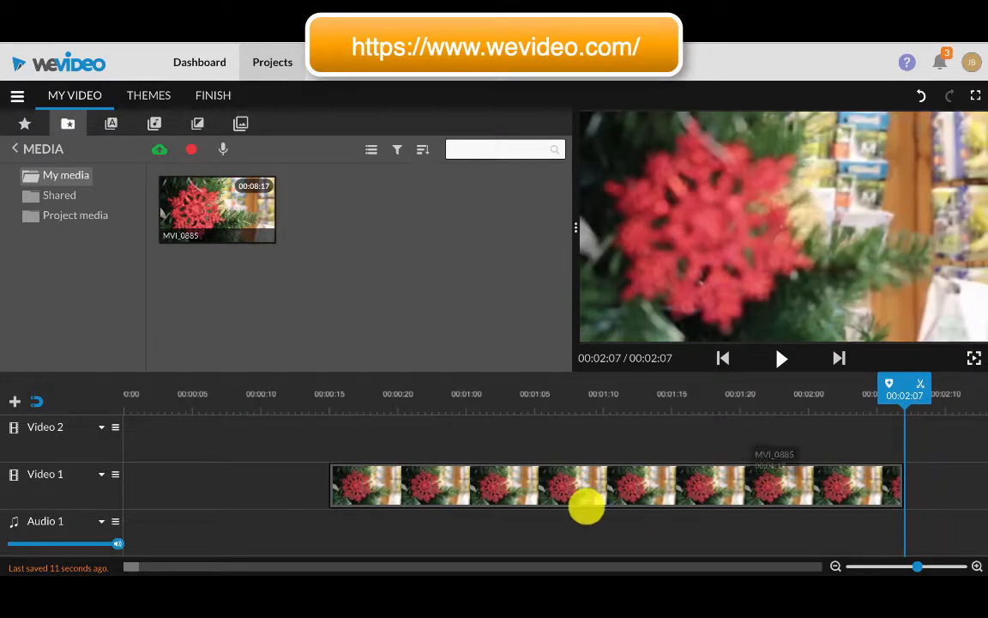
left_click(721, 485)
left_click_drag(724, 485, 501, 501)
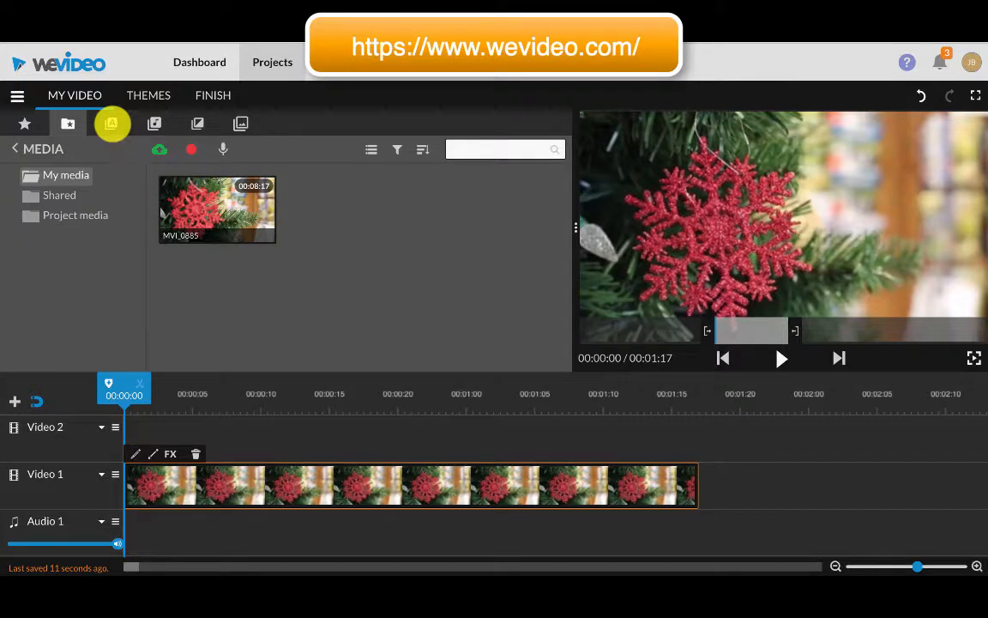
Add the "Basic - Subtitle boxed" text at the start of the Video 2 track.
left_click(112, 124)
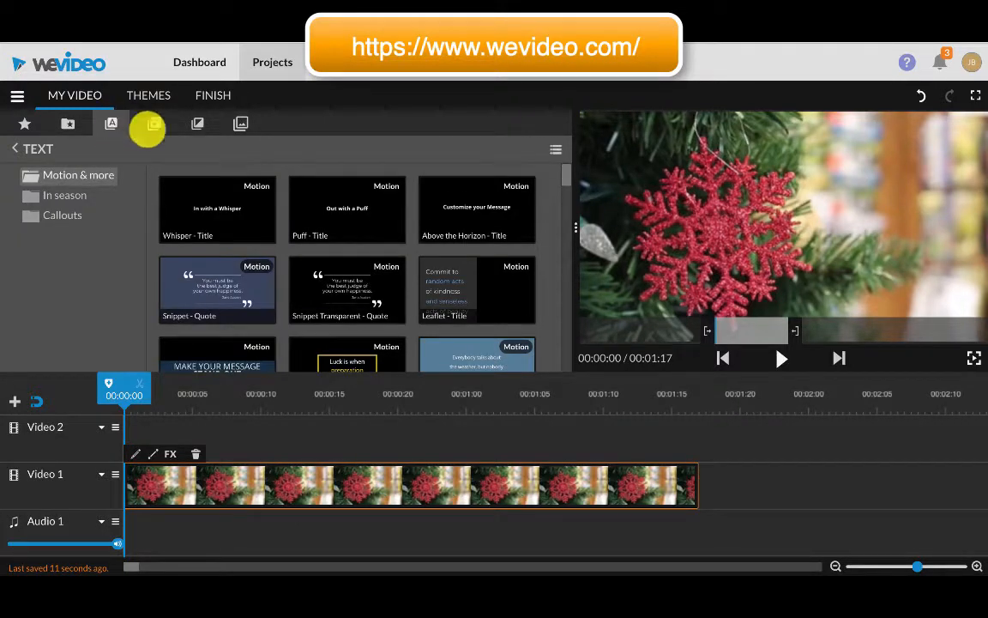
scroll(341, 283, "down", 1)
scroll(342, 296, "down", 3)
scroll(360, 236, "down", 10)
scroll(361, 240, "down", 10)
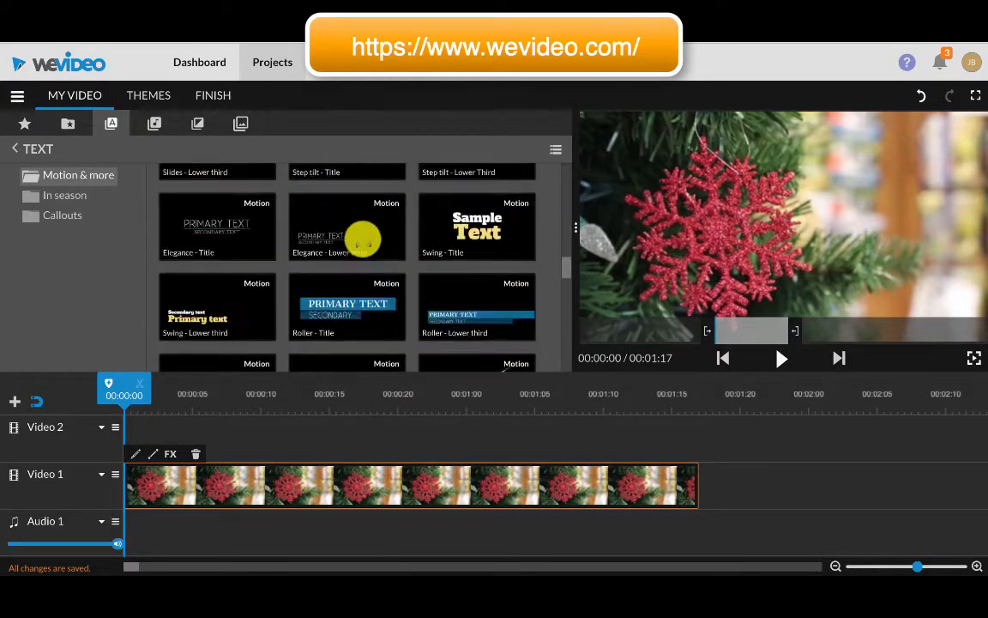
scroll(362, 240, "down", 5)
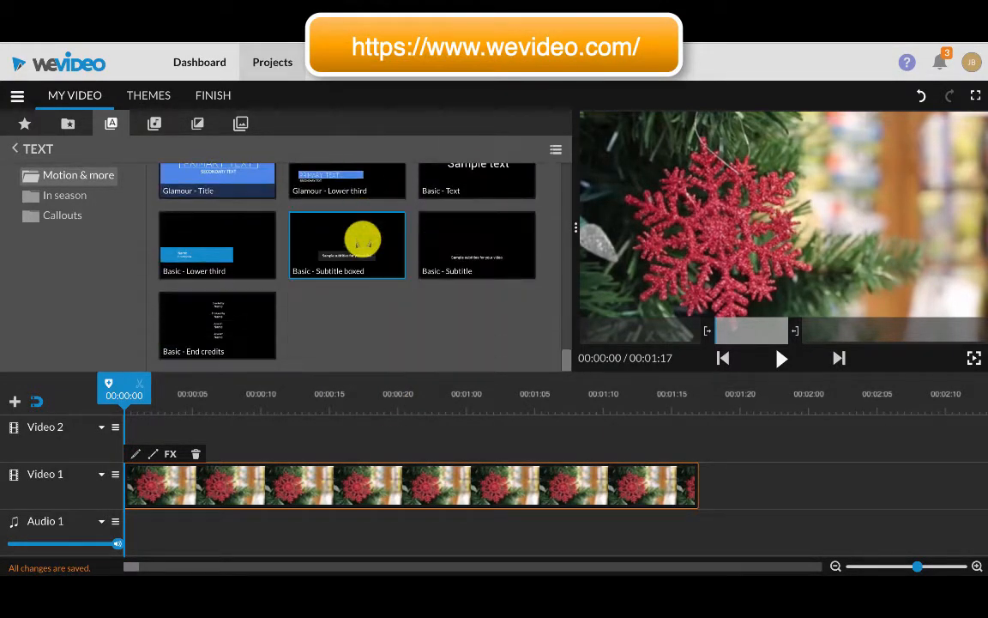
left_click(350, 249)
left_click_drag(350, 249, 150, 436)
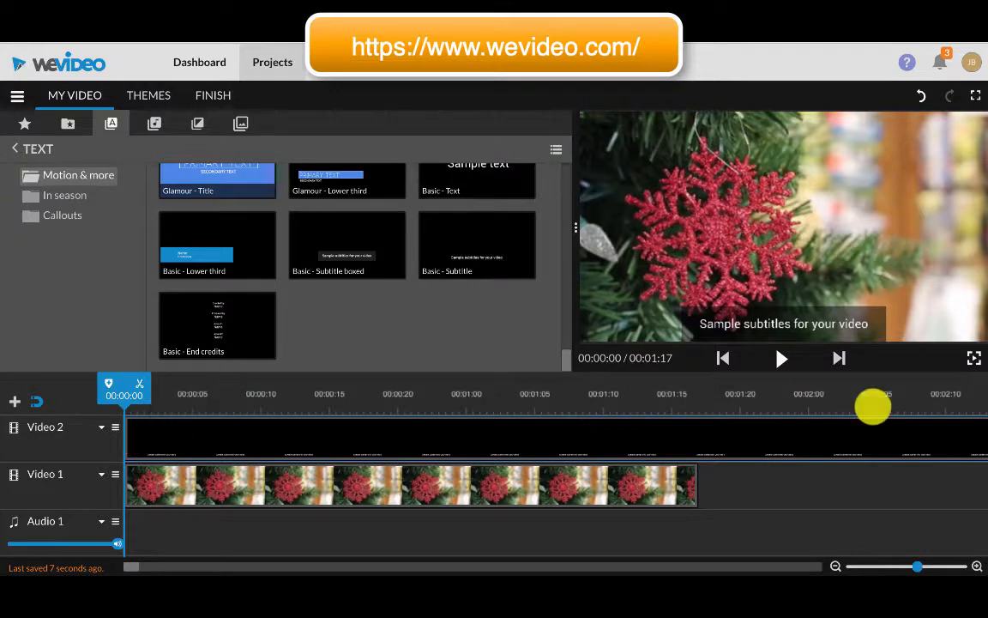
Split the subtitle on the Video 2 track at 00:01:05 and delete the part after the cut.
left_click(546, 442)
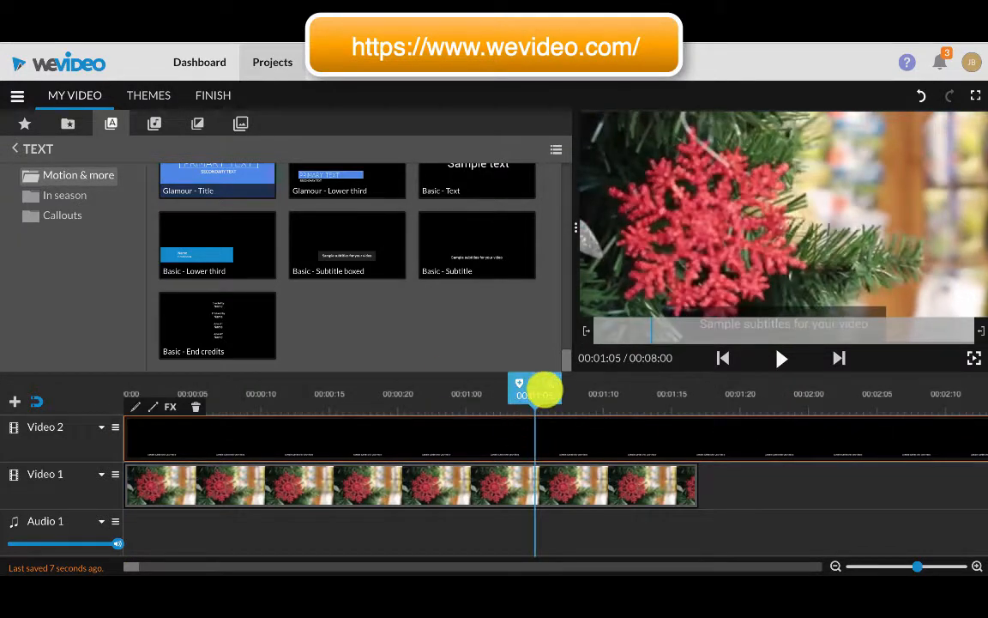
left_click(548, 383)
left_click(603, 447)
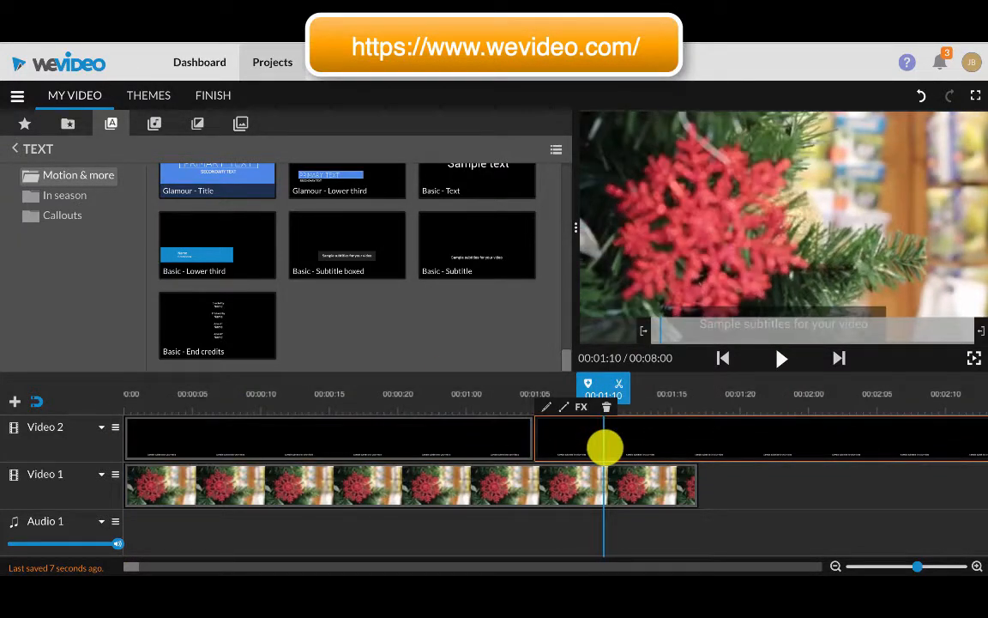
key("Delete")
Split the Video 1 and Video 2 clips at 00:00:10 and delete the subtitle piece before the cut.
left_click(263, 392)
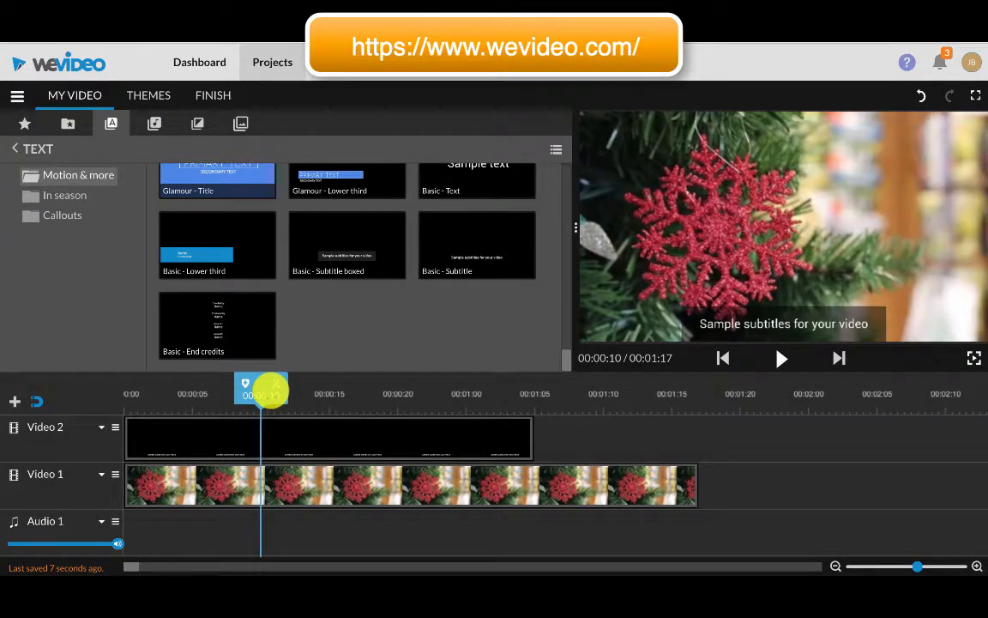
left_click(276, 382)
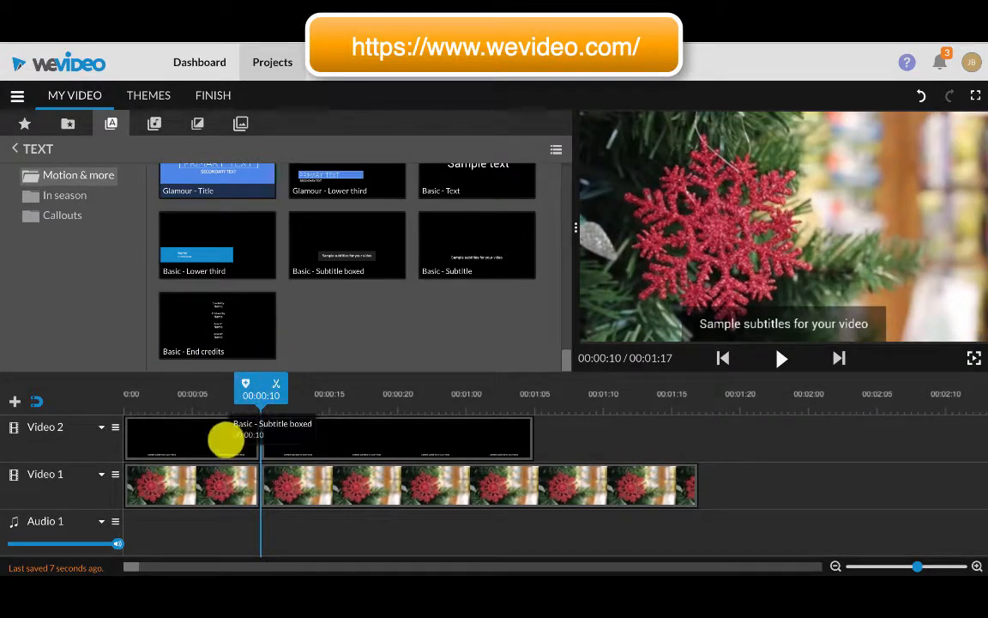
left_click(226, 440)
key("Delete")
Replace the subtitle's text with: Boy says, "DGSDSGFDFGD.".
double_click(317, 435)
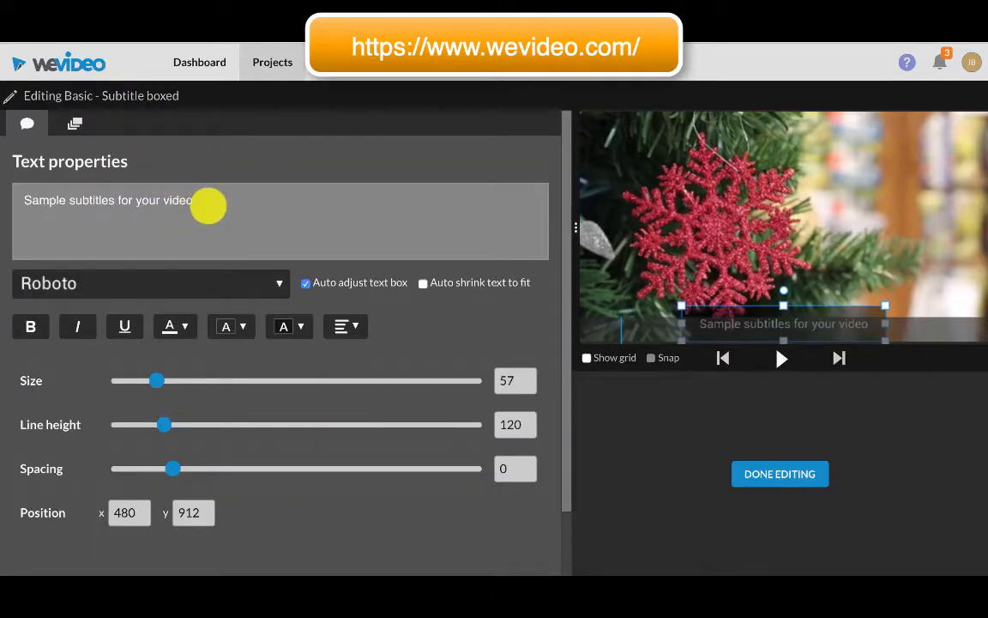
left_click_drag(208, 205, 5, 179)
type("Boy")
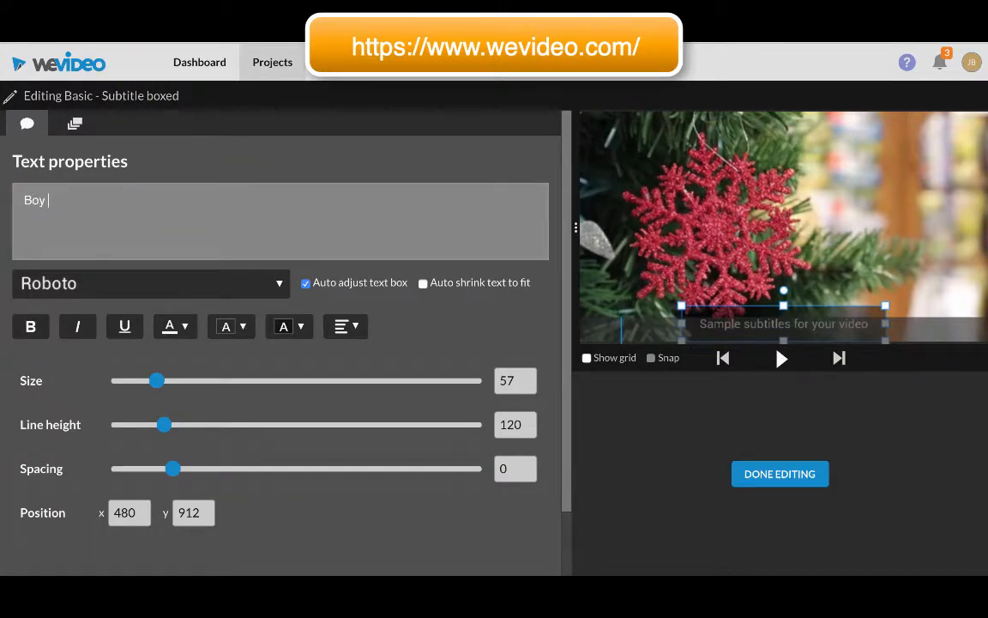
type(" say")
key("BackSpace")
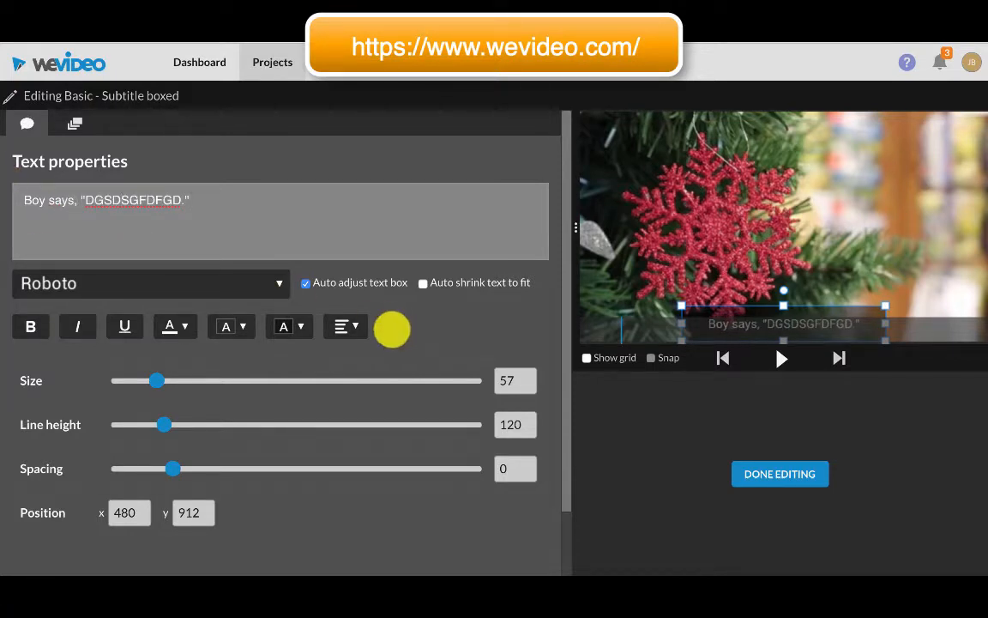
left_click(780, 471)
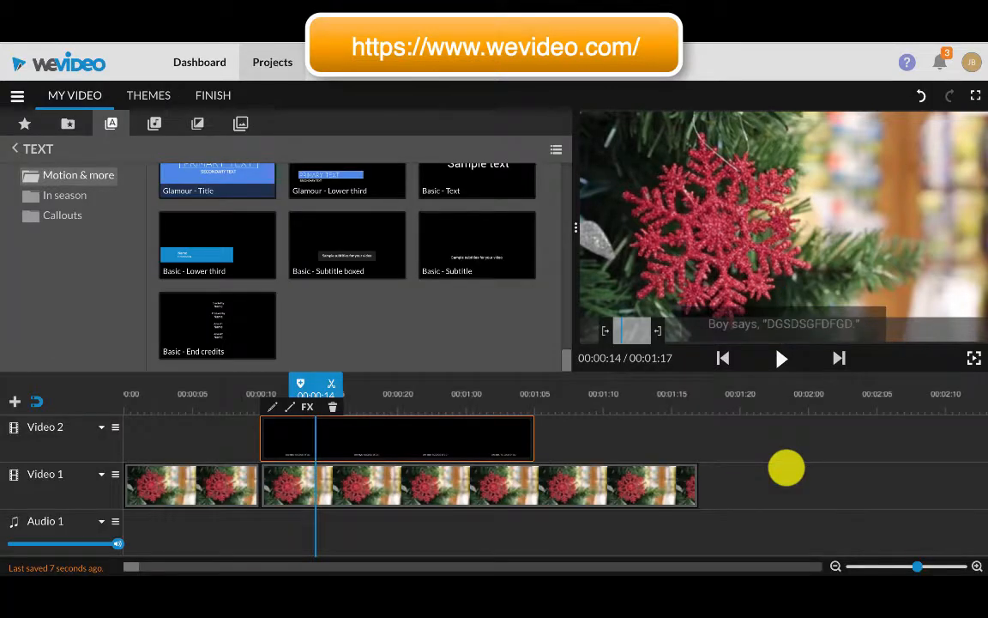
Place a Black solid graphic on the Video 2 track directly after the subtitle, at 00:01:05.
mouse_move(316, 390)
left_mouse_down()
mouse_move(207, 392)
mouse_move(632, 386)
mouse_move(222, 390)
left_mouse_up()
left_click(70, 124)
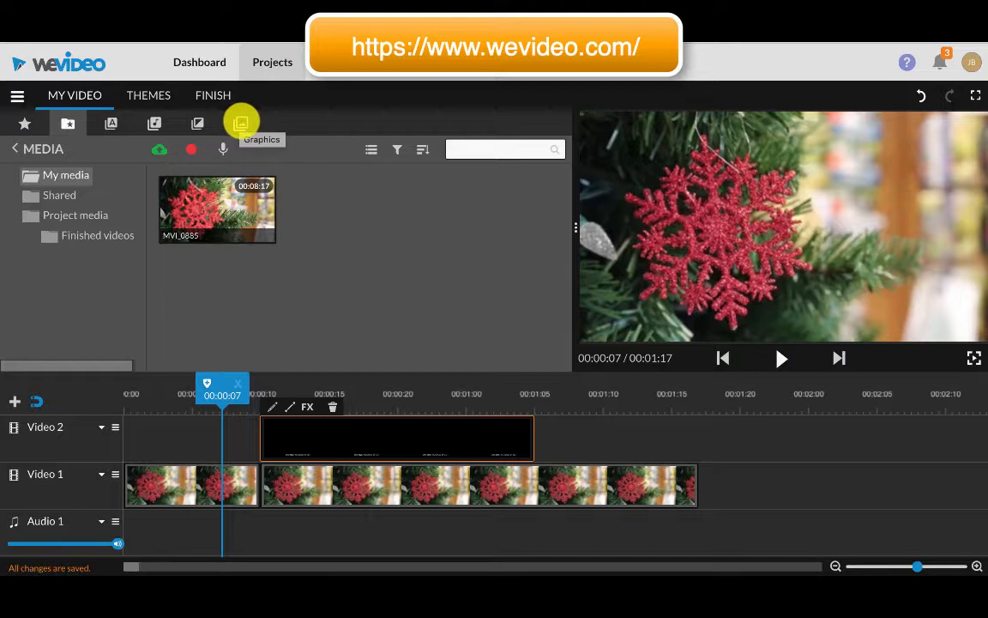
left_click(241, 122)
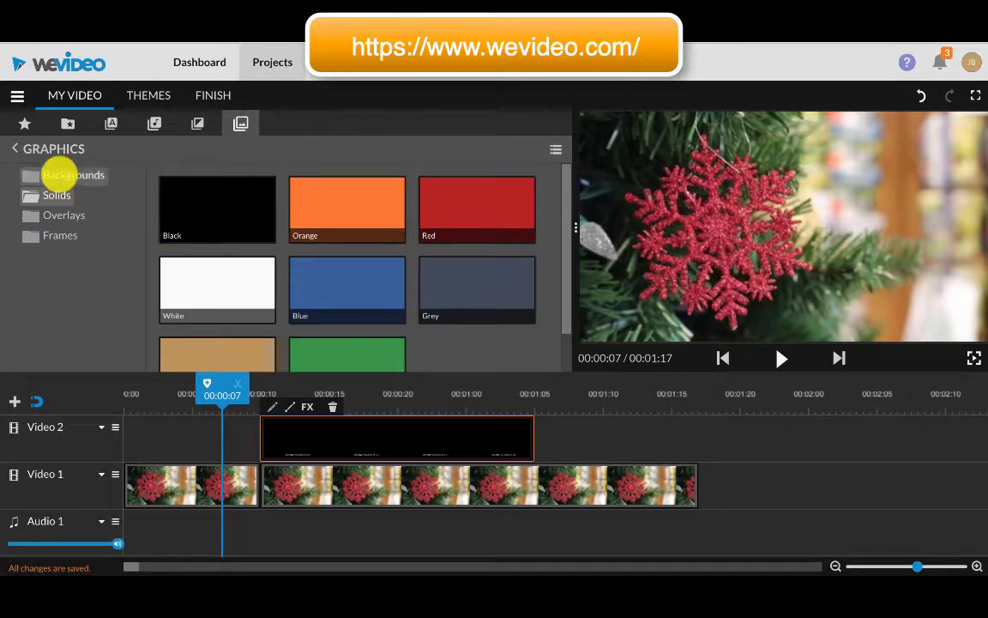
left_click(69, 174)
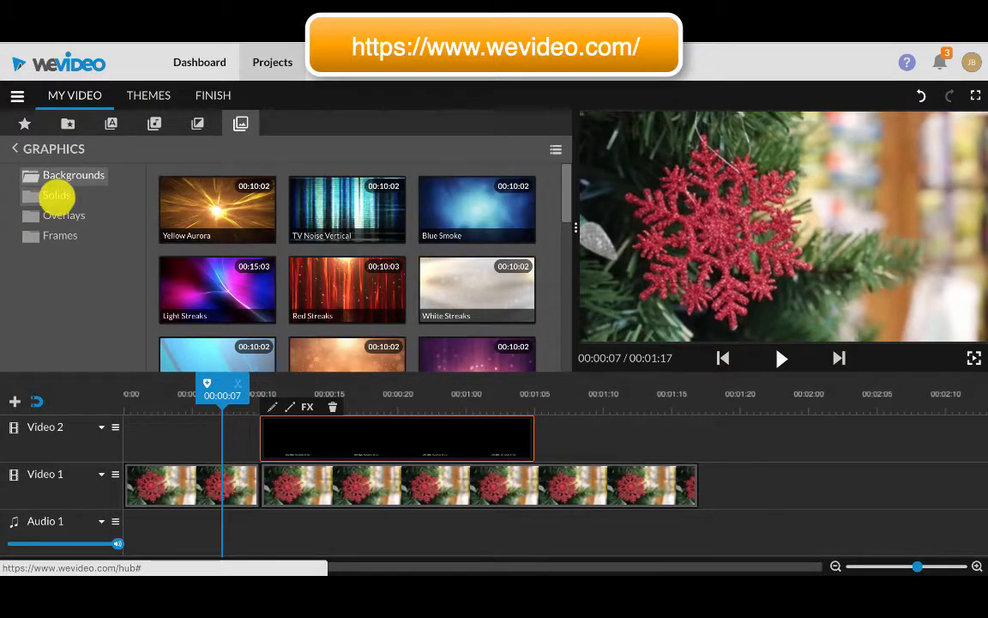
left_click(57, 195)
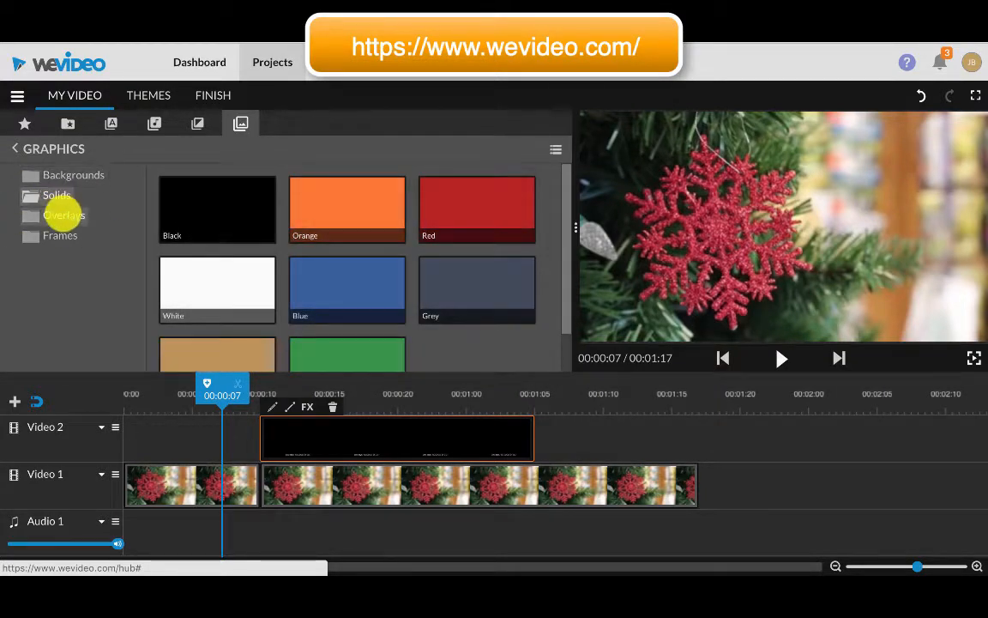
left_click(62, 214)
left_click(57, 195)
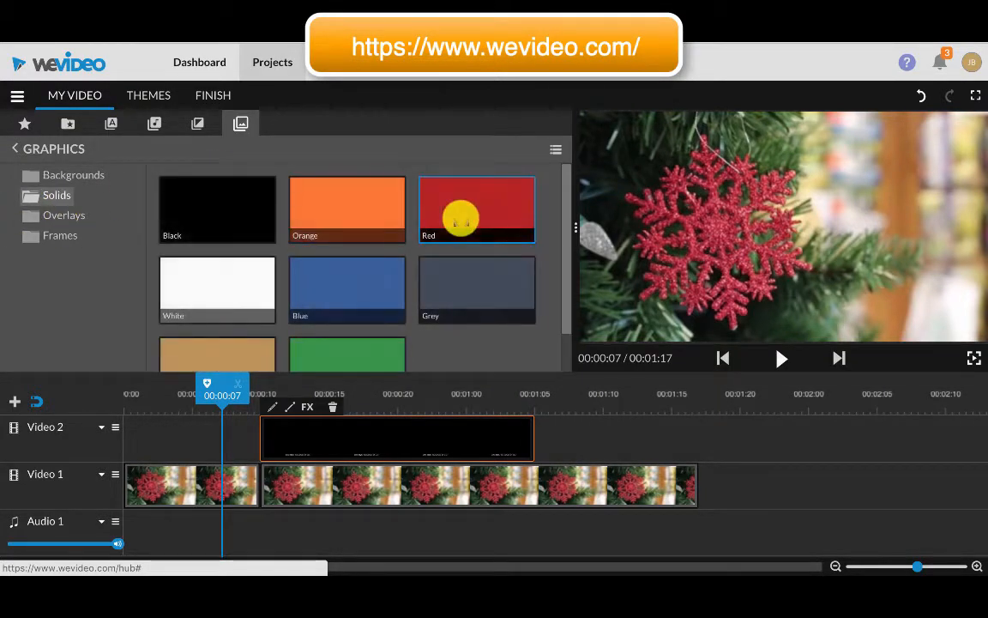
mouse_move(459, 216)
left_mouse_down()
mouse_move(605, 377)
mouse_move(496, 235)
mouse_move(448, 204)
left_mouse_up()
left_click_drag(191, 221, 562, 443)
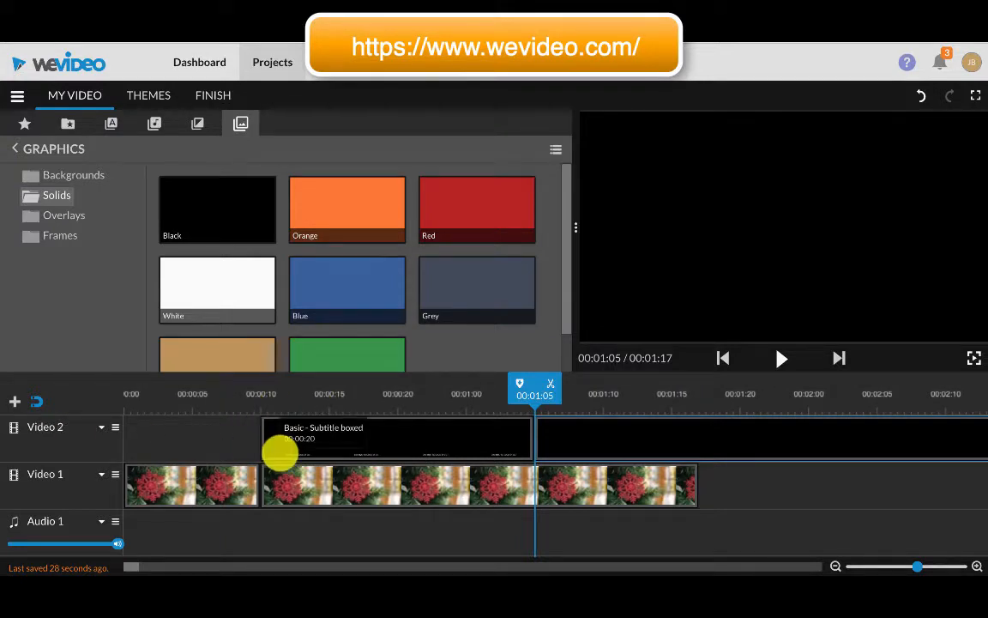
Add a video track titled "Video 3" and move the Black solid onto it, starting at 00:00:10.
left_click(14, 399)
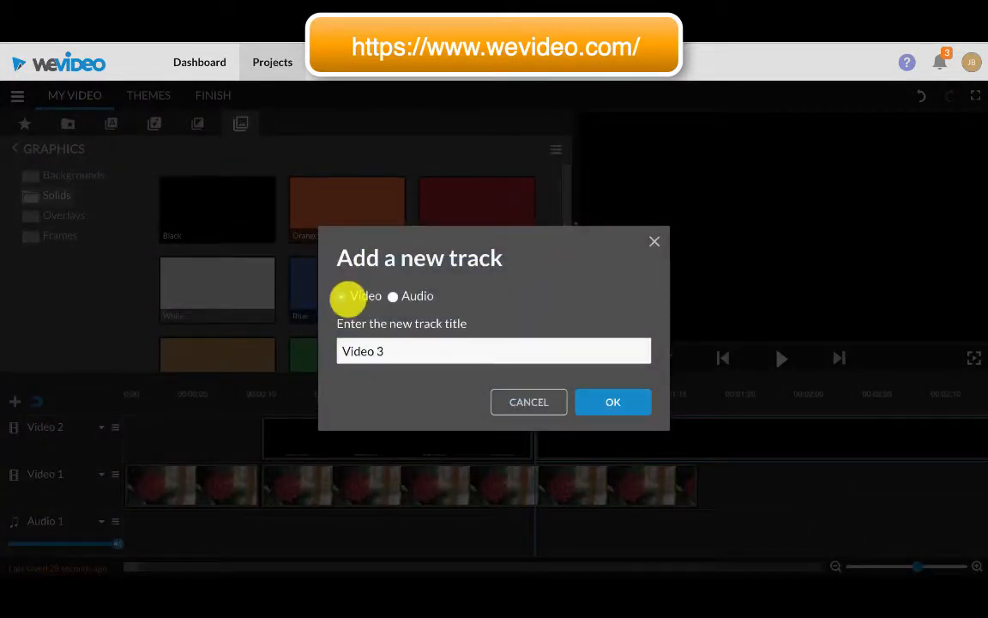
left_click(611, 401)
left_click_drag(675, 490, 414, 433)
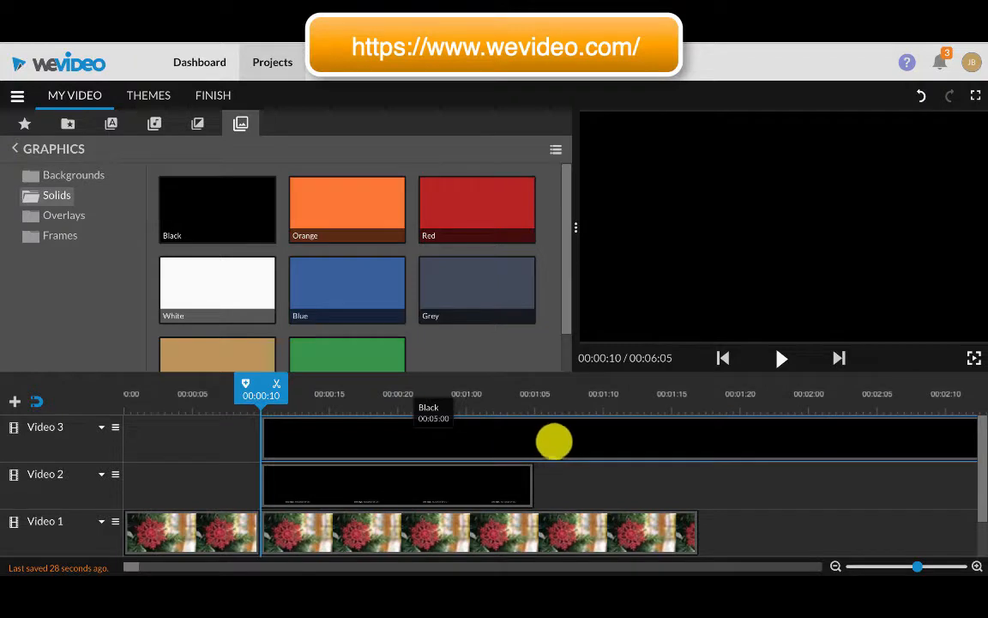
Split the clips on all three video tracks at 00:00:18 with nothing selected, and undo the split.
left_click(345, 393)
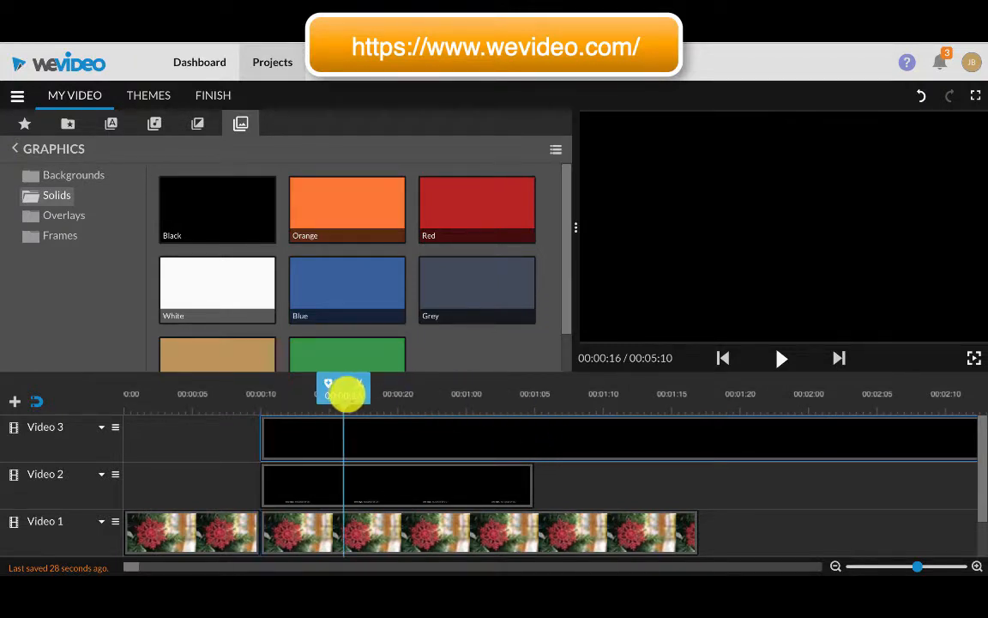
left_click_drag(345, 393, 382, 395)
left_click(396, 383)
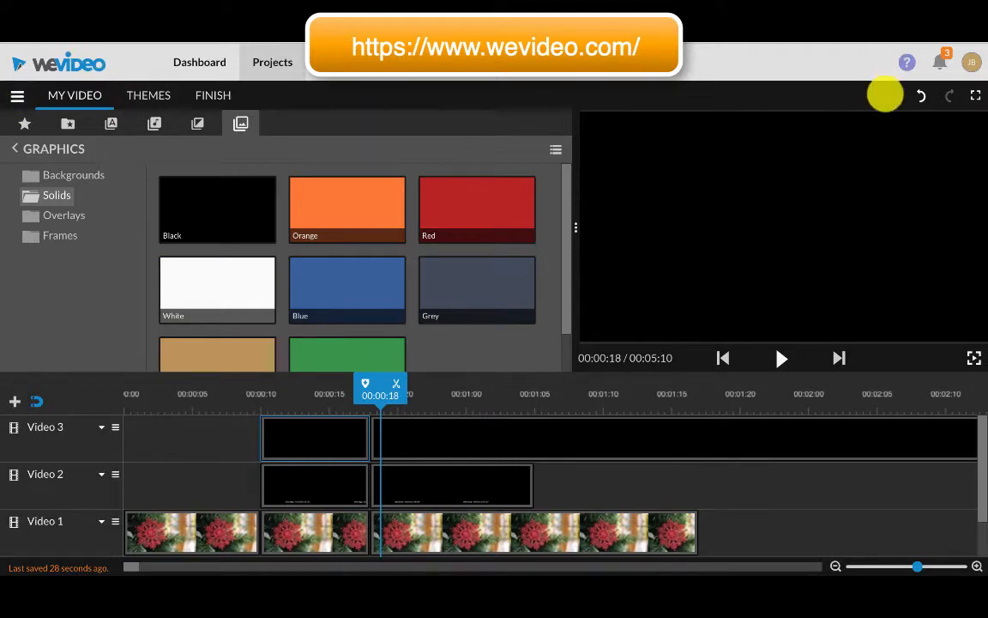
left_click(921, 95)
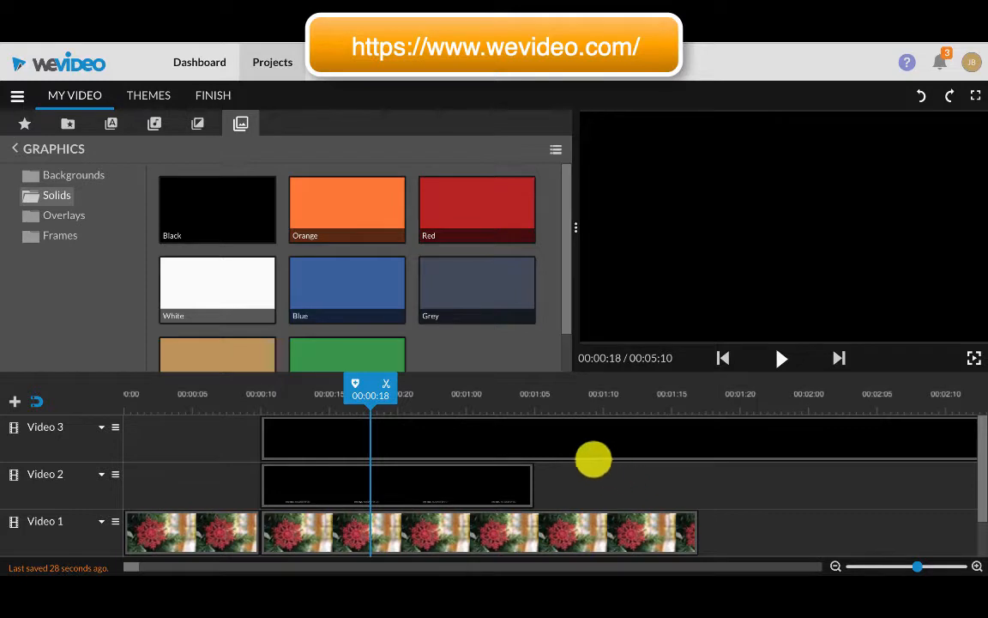
Split only the Black solid on the Video 3 track at 00:00:17.
left_click(574, 429)
left_click(355, 399)
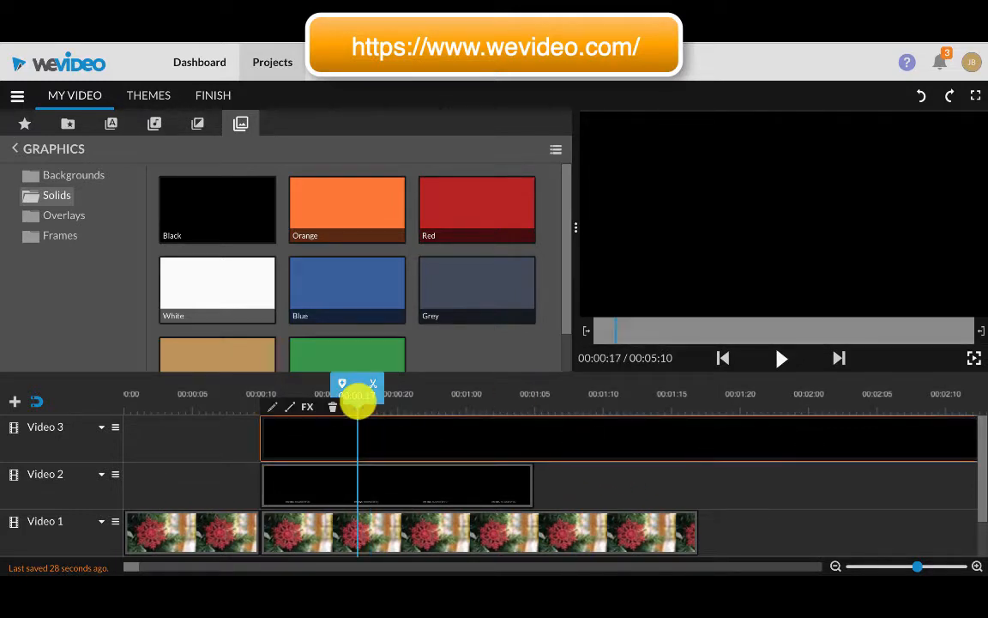
left_click(370, 385)
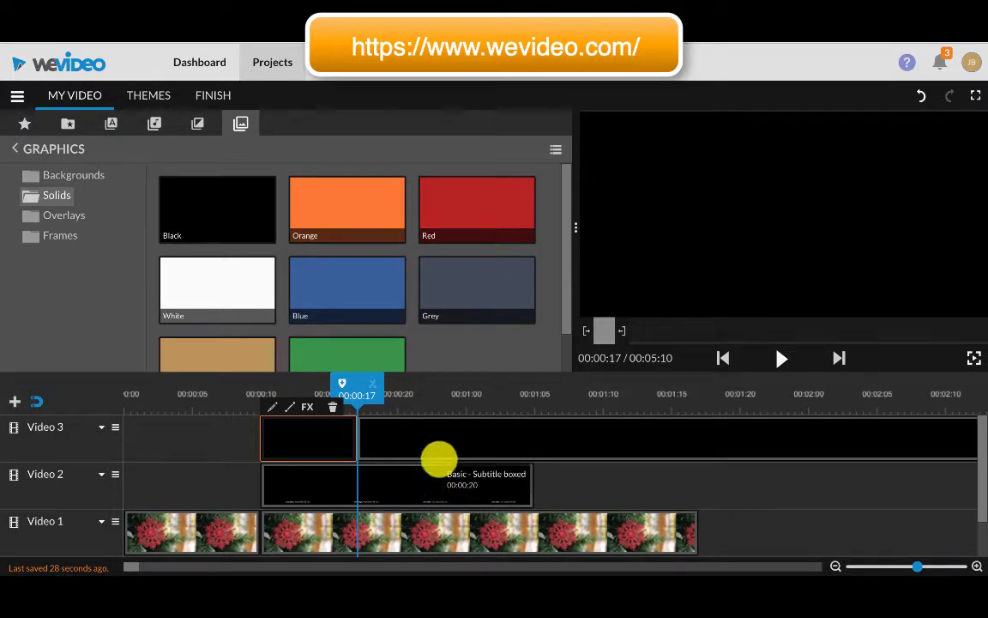
Delete the Black solid's section after 00:00:17, and scale the remaining section to 0.44 at position x 210, y 267.
left_click(393, 438)
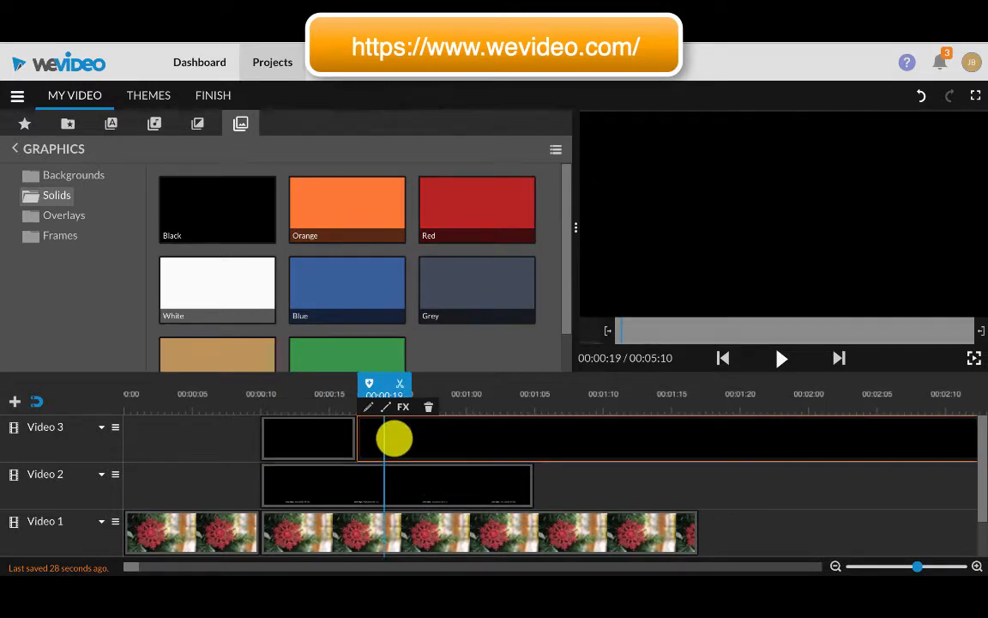
key("Delete")
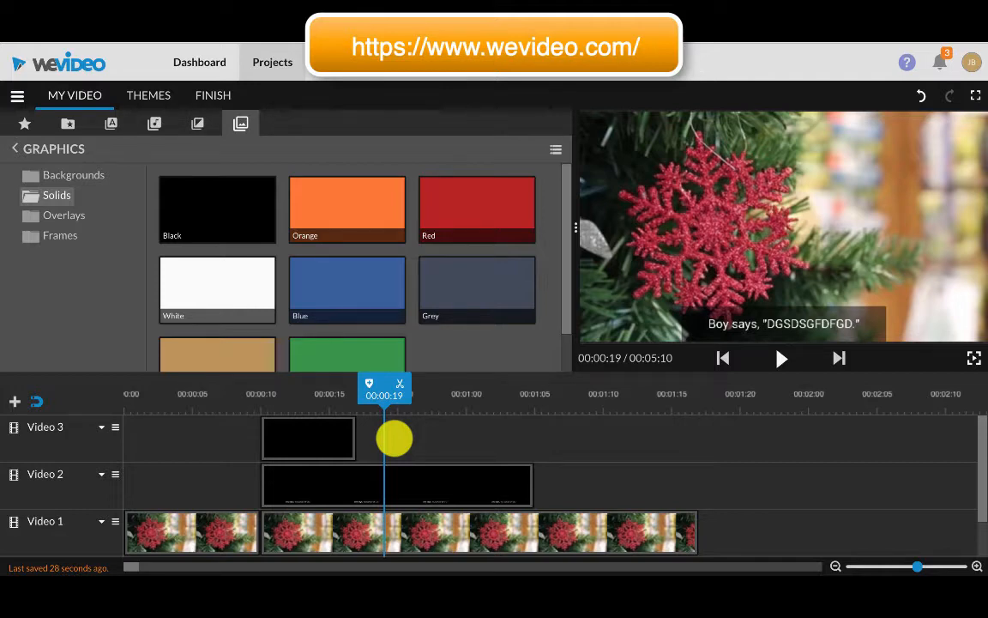
left_click(308, 434)
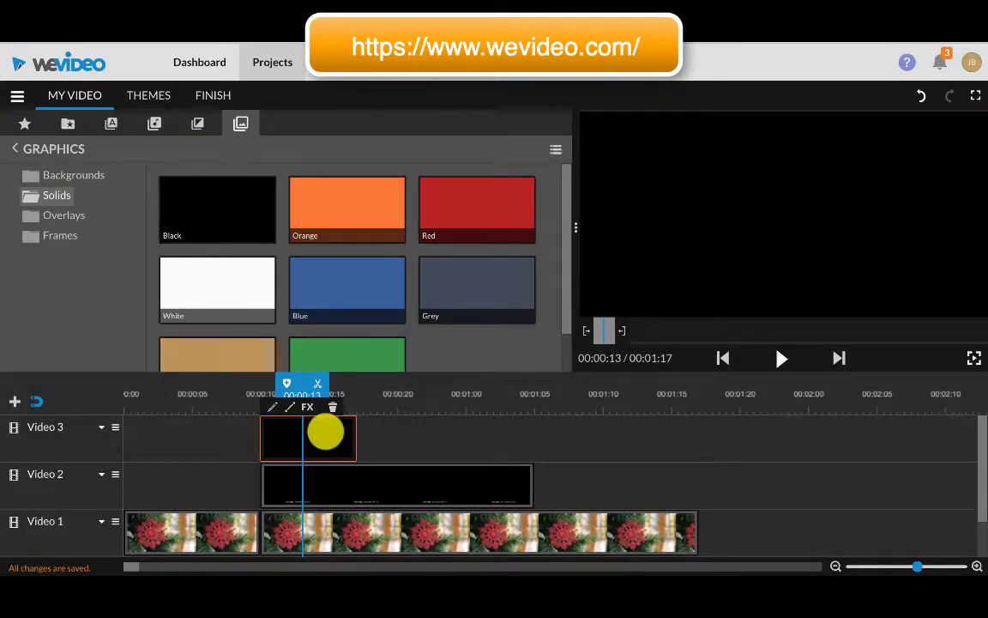
double_click(325, 436)
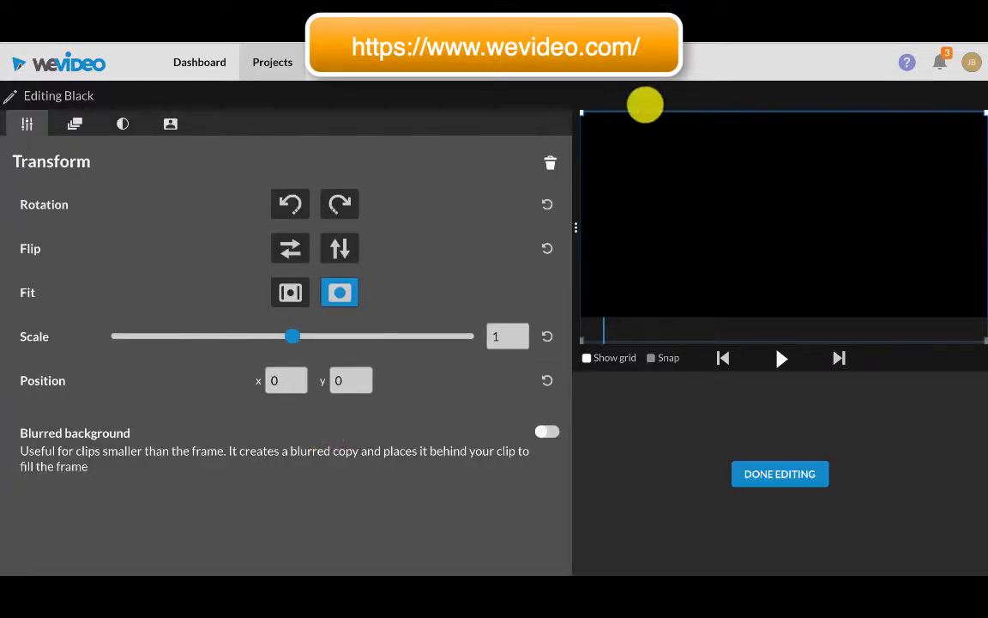
left_click_drag(581, 112, 628, 188)
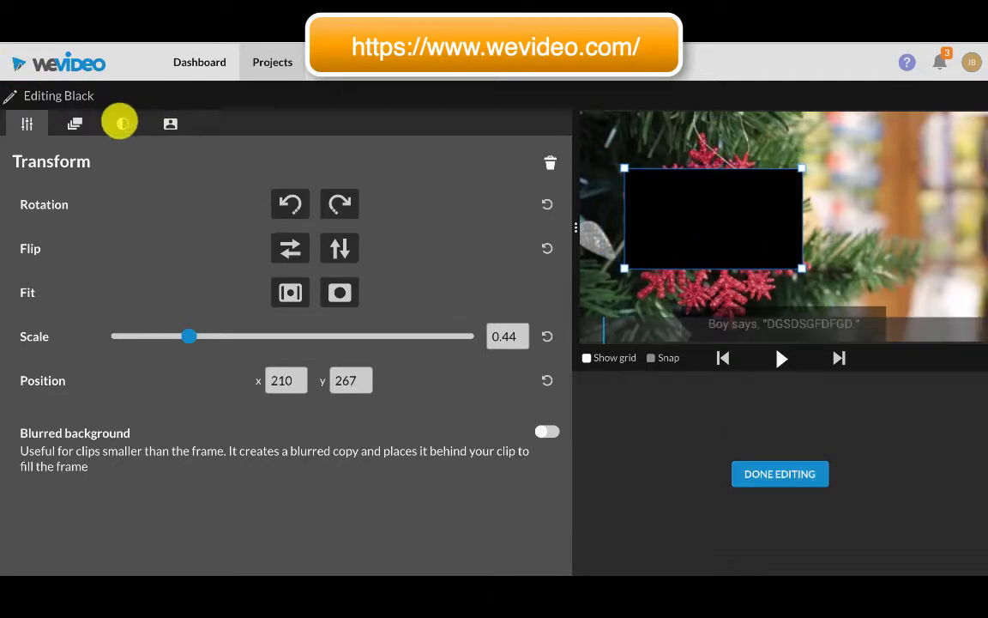
left_click(121, 124)
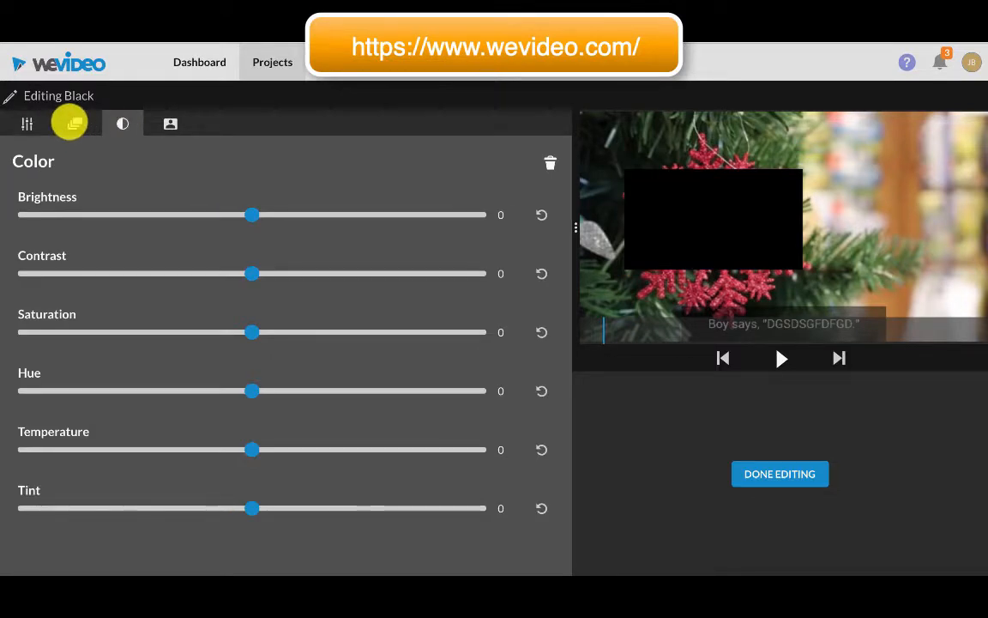
left_click(75, 124)
left_click(34, 123)
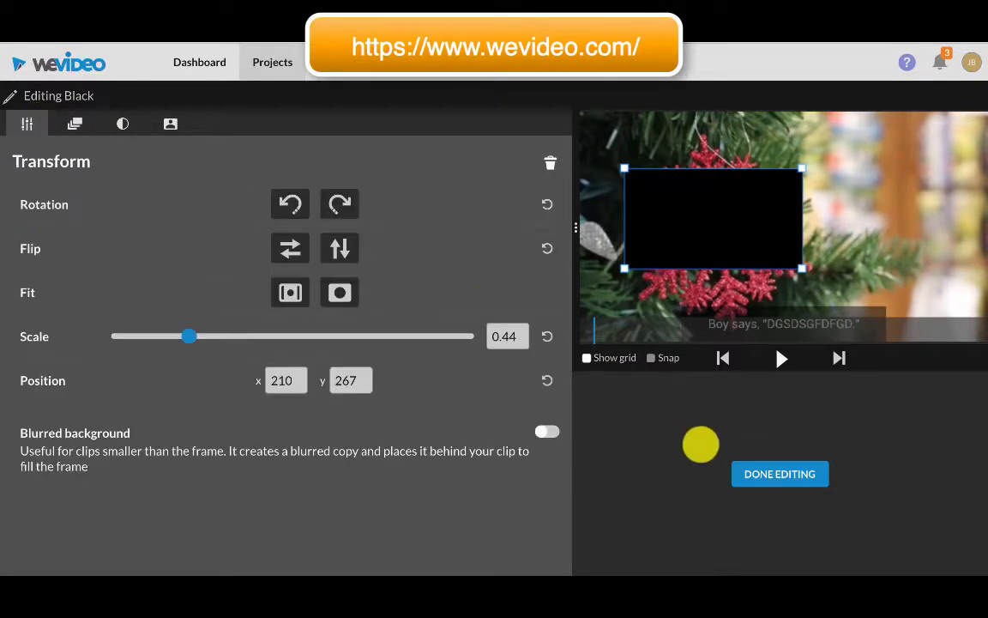
left_click(780, 471)
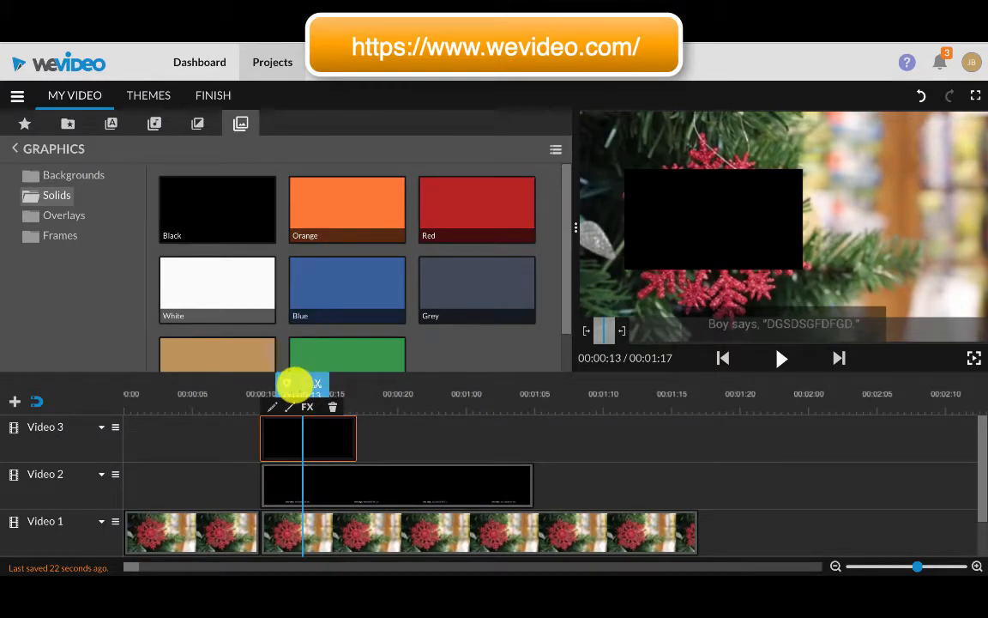
Play the project from 00:00:06 to preview the resized black box over the video, and return to the beginning.
mouse_move(301, 391)
left_mouse_down()
mouse_move(161, 374)
mouse_move(211, 377)
left_mouse_up()
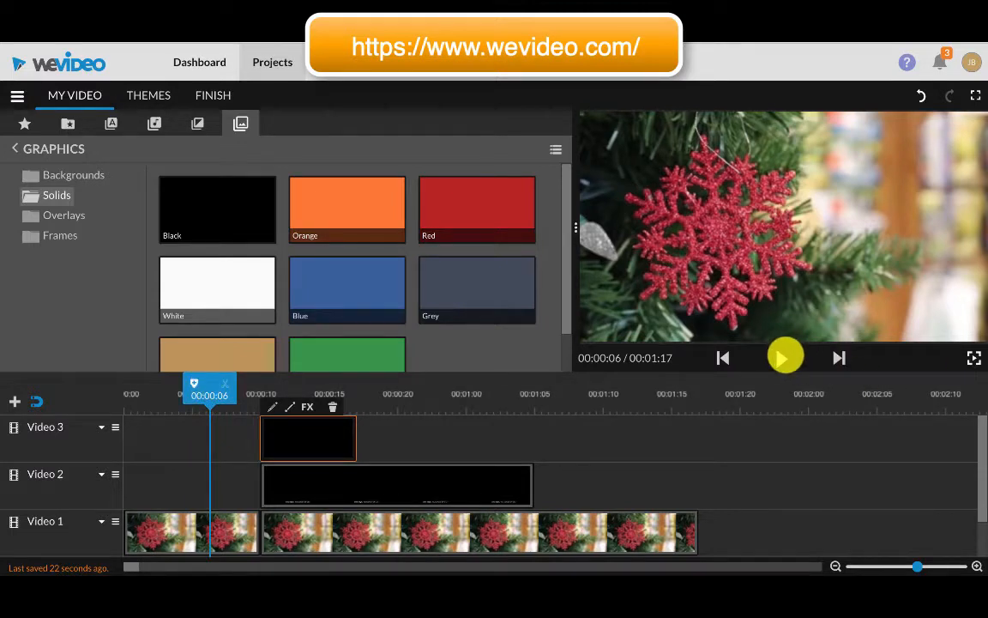
left_click(782, 358)
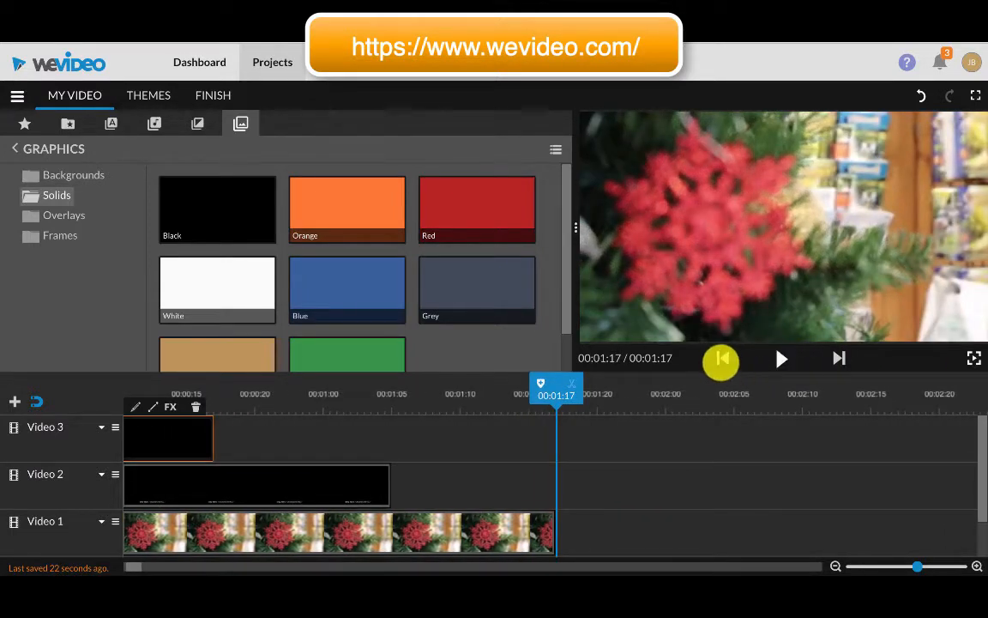
left_click(723, 359)
Delete the first clip on the Video 1 track, the part before 00:00:10.
scroll(377, 451, "right", 1)
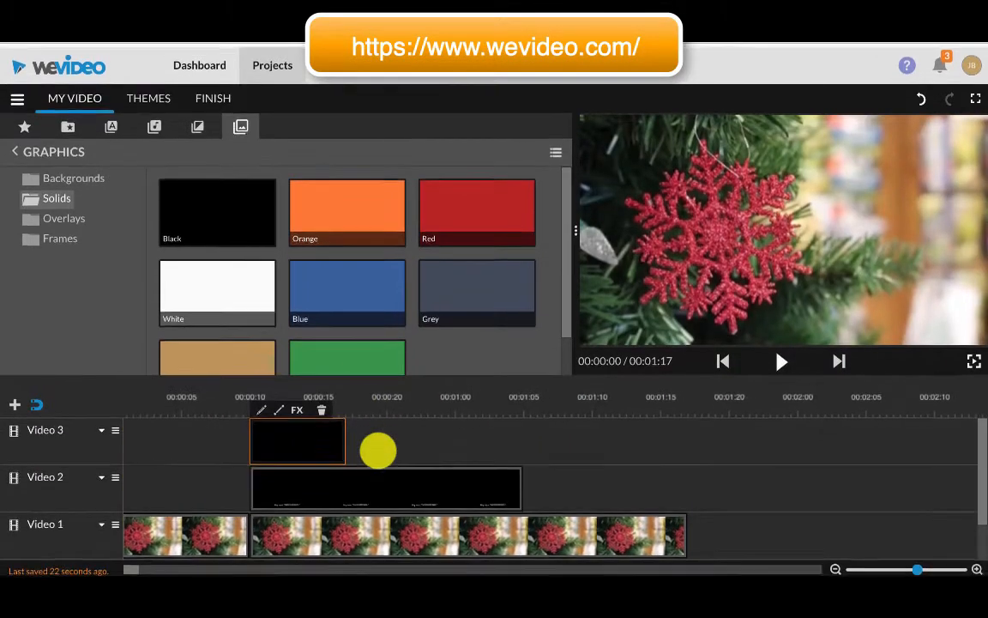
scroll(377, 451, "right", 2)
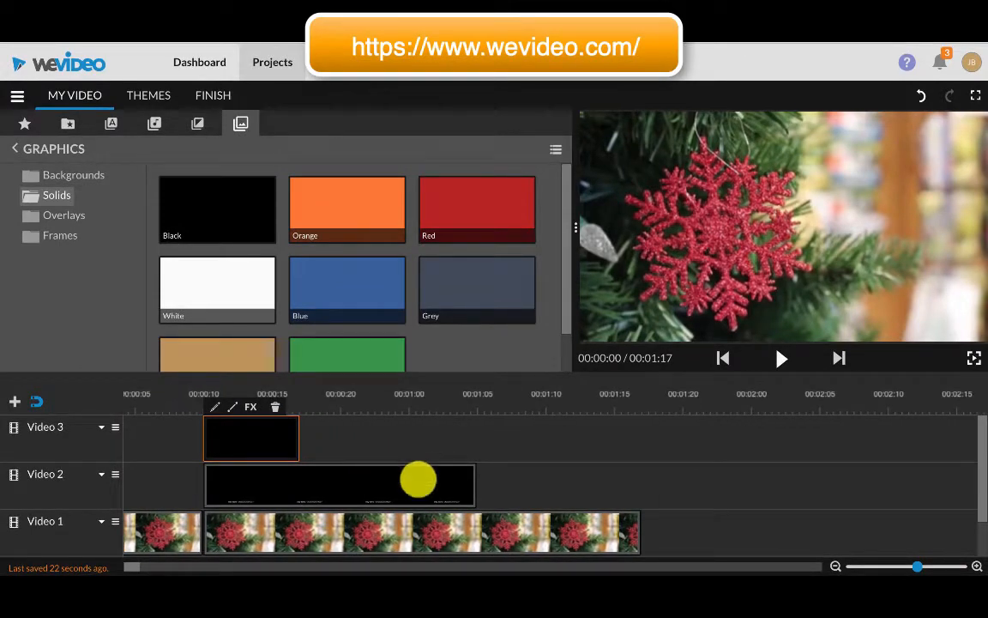
left_click(438, 534)
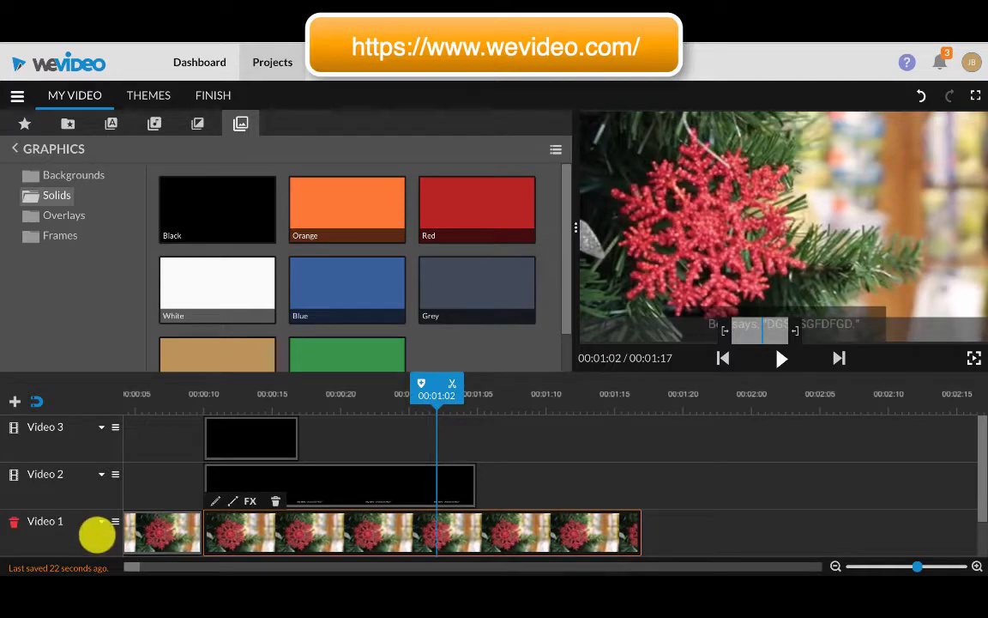
left_click(149, 533)
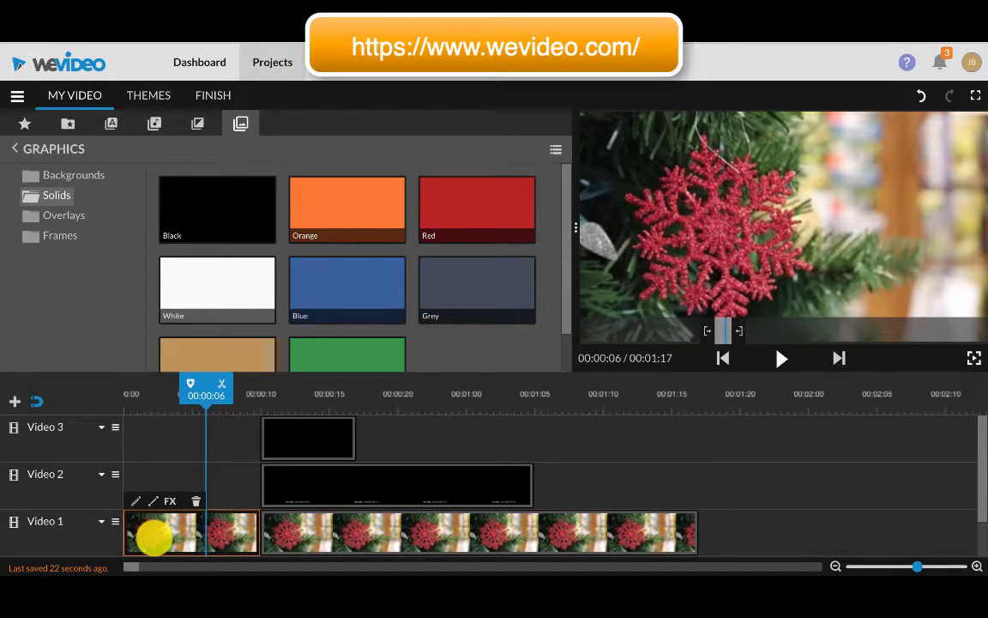
key("Delete")
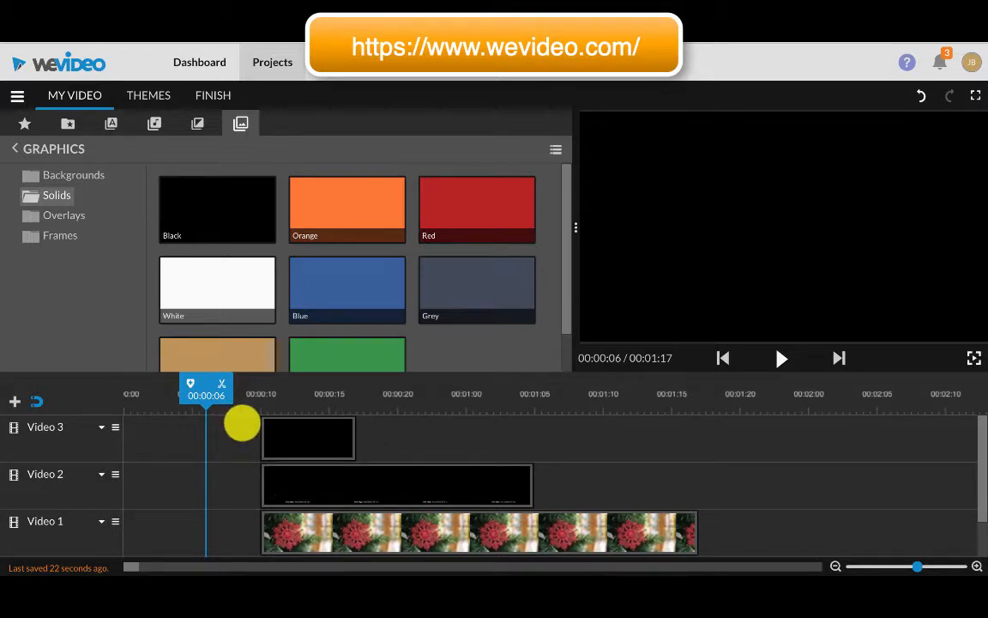
Move the remaining clips on all three video tracks together to start at 00:00:00, and play the result.
left_click_drag(246, 422, 737, 551)
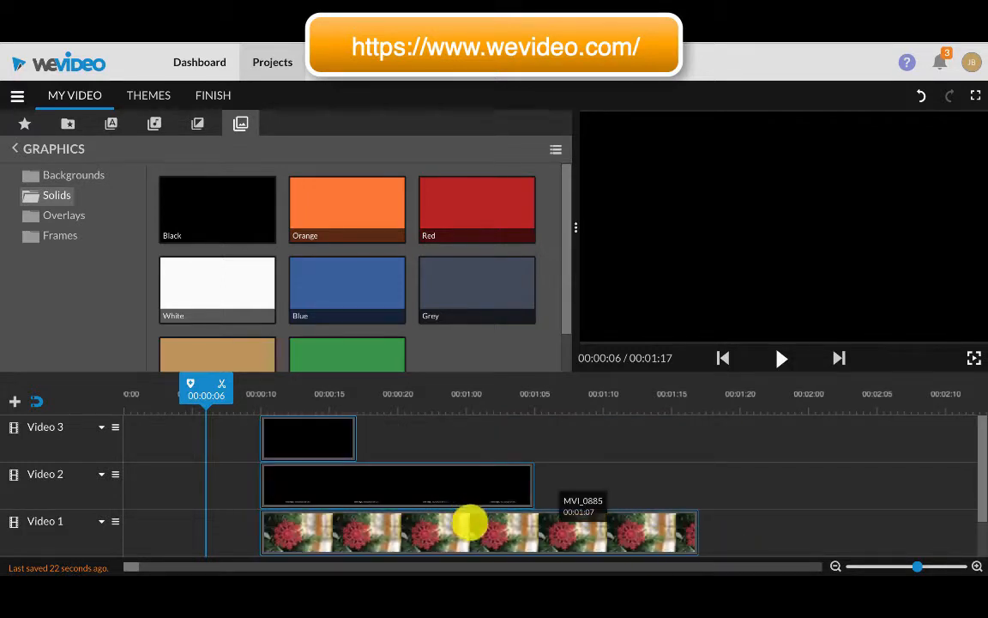
left_click_drag(474, 529, 329, 531)
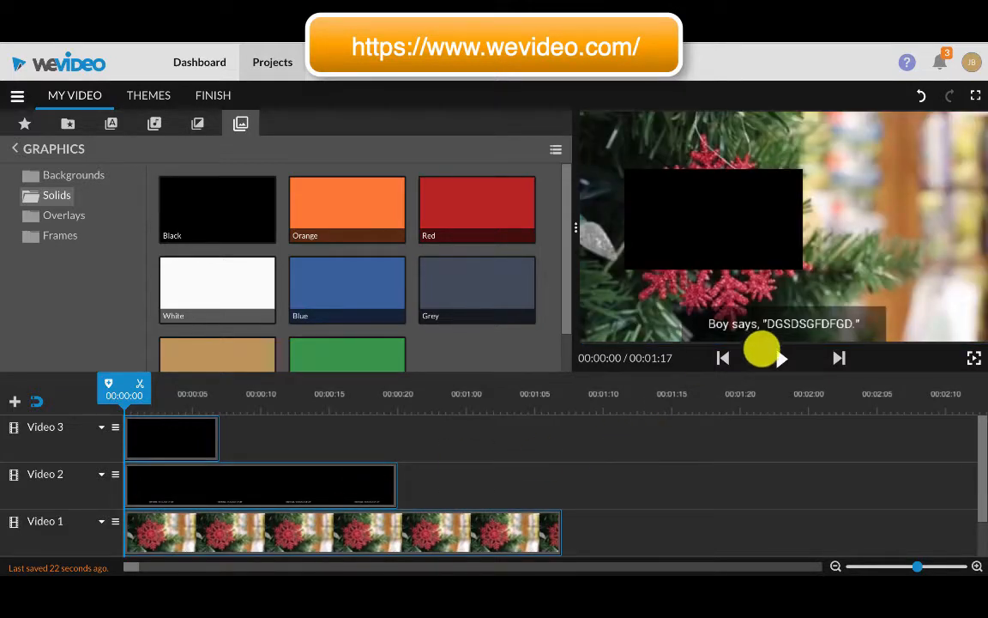
left_click(781, 358)
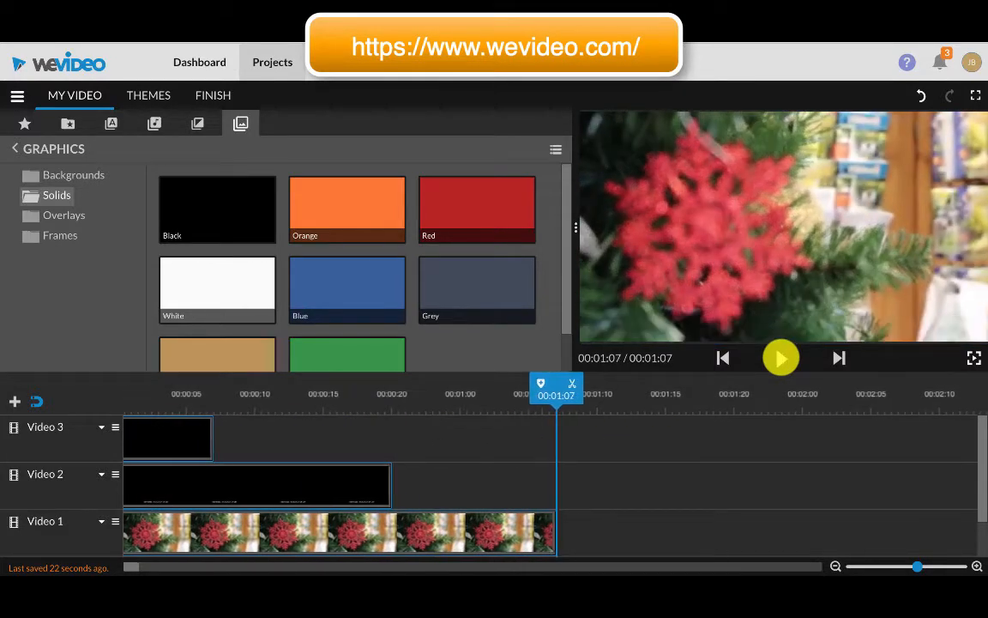
left_click(721, 358)
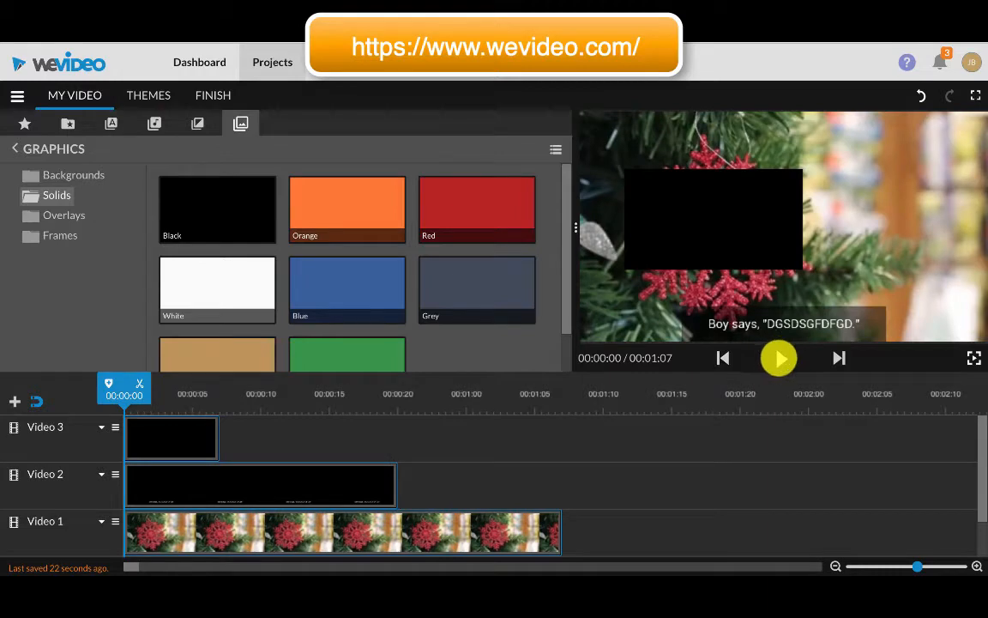
left_click(780, 358)
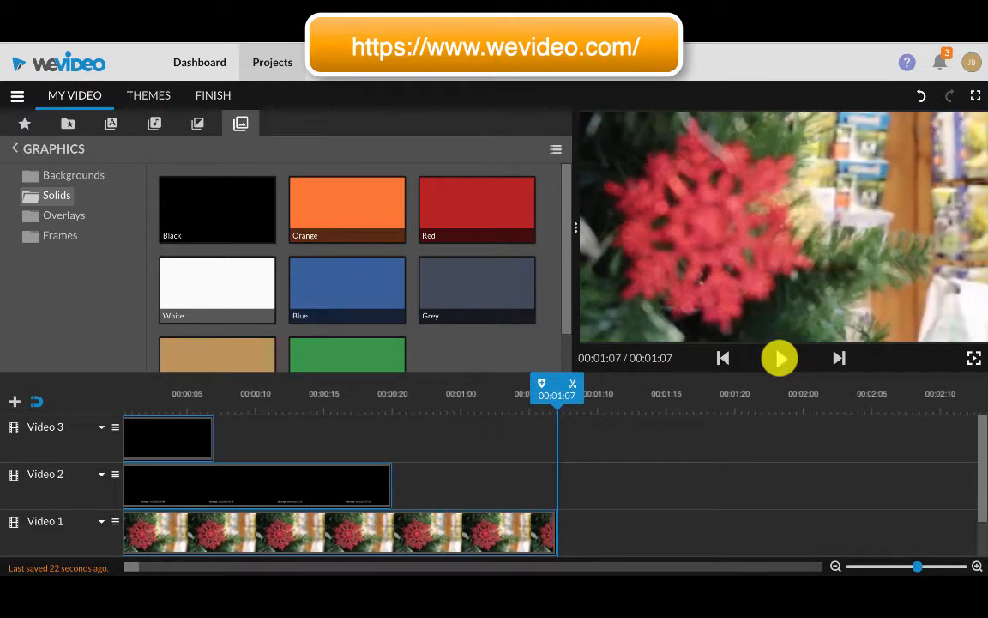
left_click(780, 357)
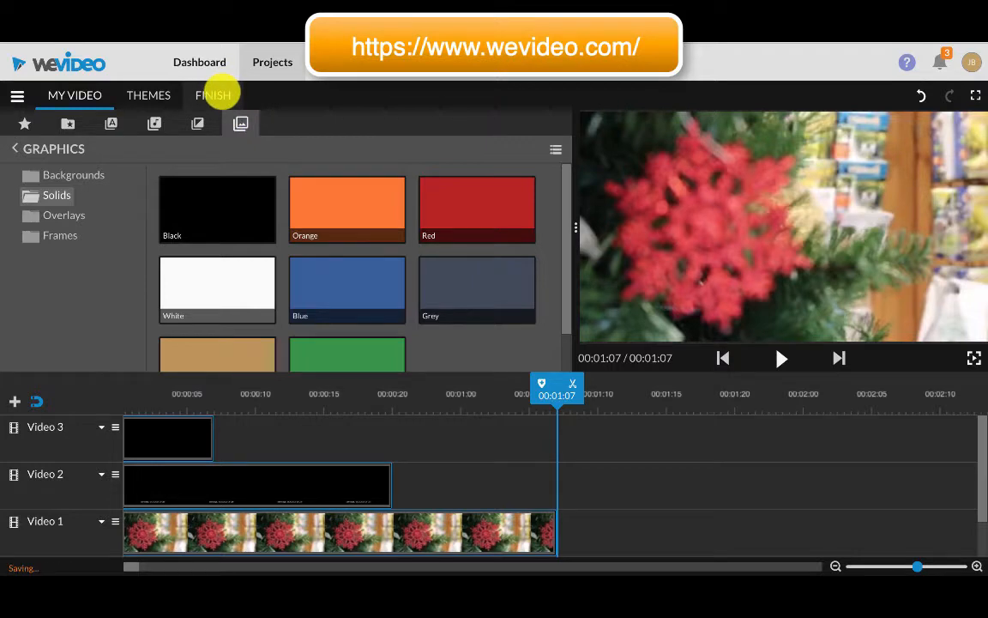
Title the video "edTPA Clip 1" and publish it in 720p HD quality.
left_click(212, 94)
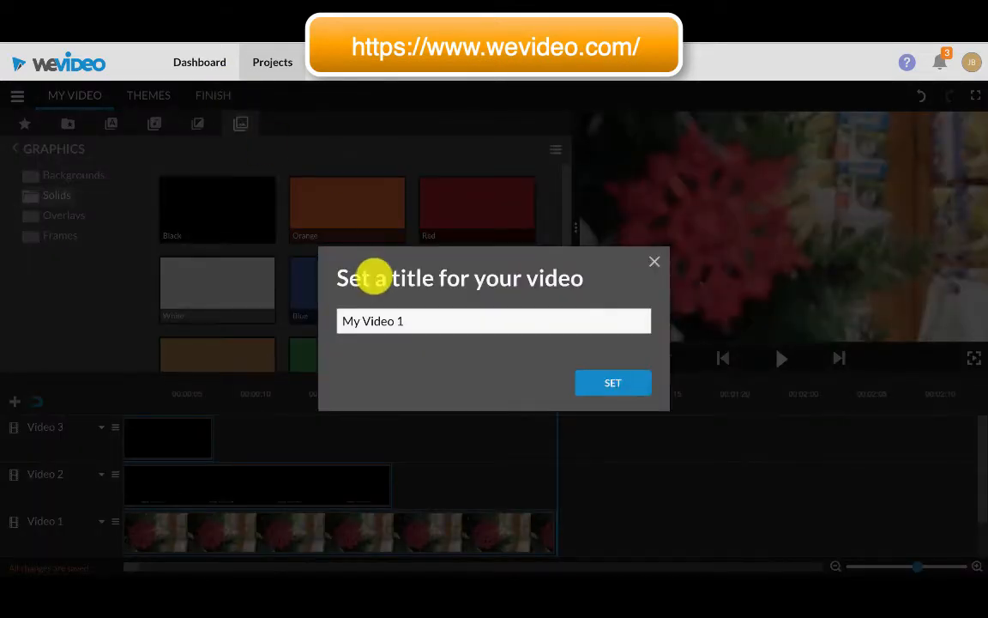
left_click_drag(427, 321, 15, 293)
type("edTPA Clip")
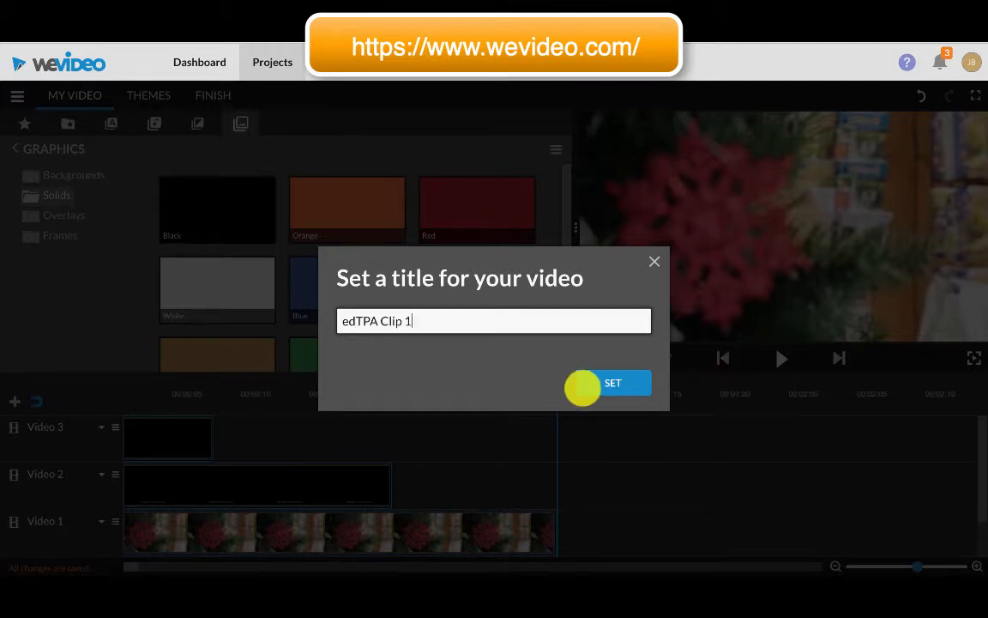
left_click(597, 383)
left_click(796, 290)
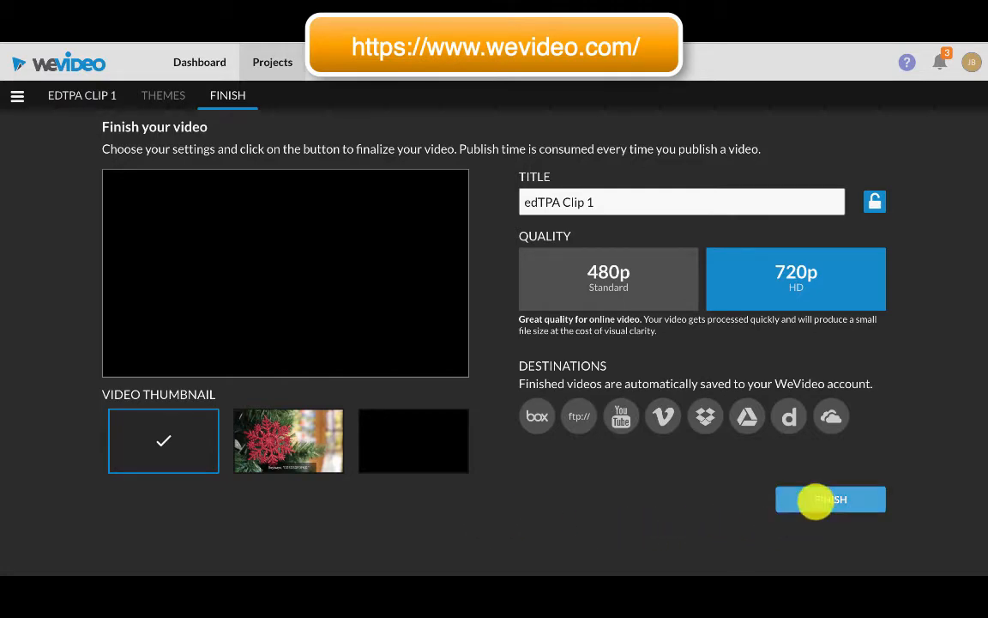
left_click(830, 498)
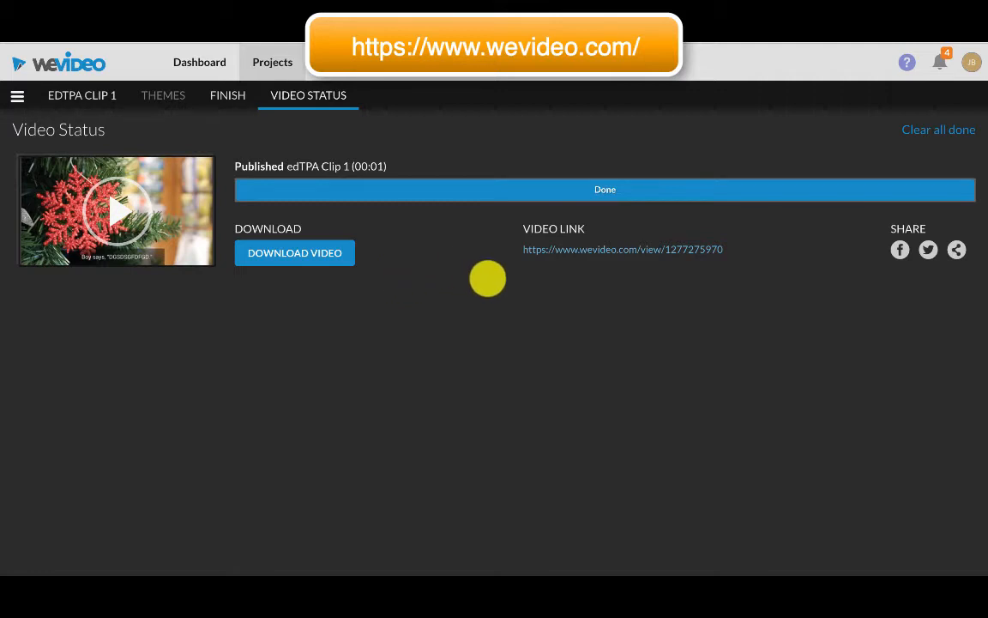
View the published video through its video link, and download the video from its status page.
left_click(570, 249)
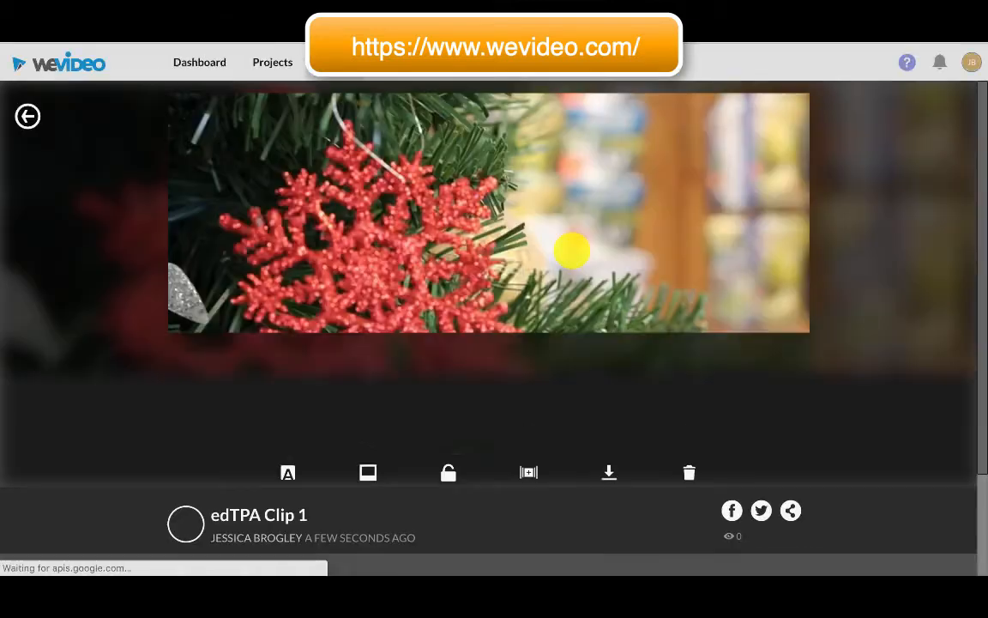
left_click(491, 269)
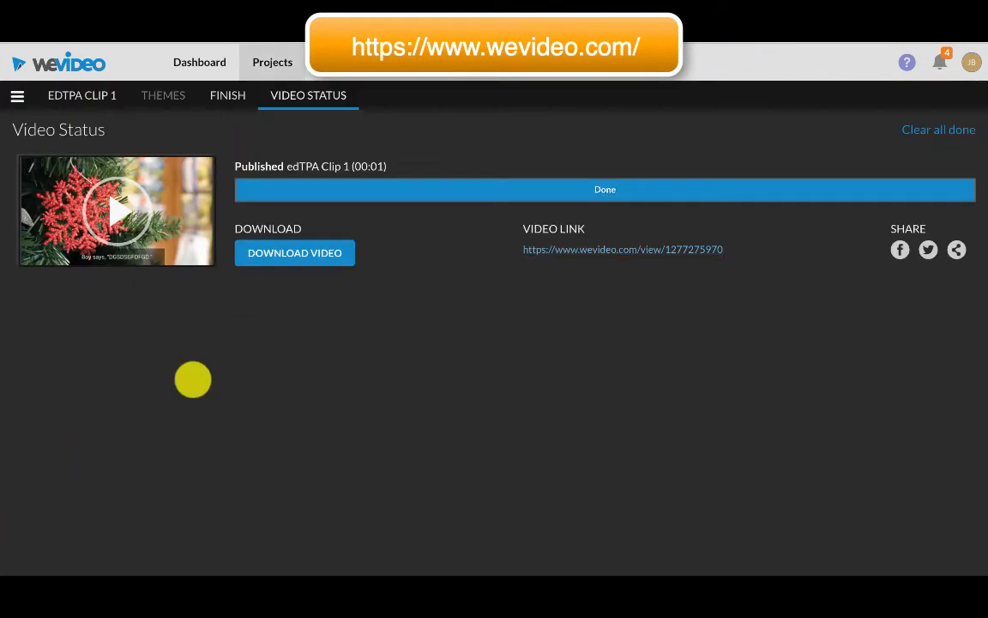
left_click(292, 258)
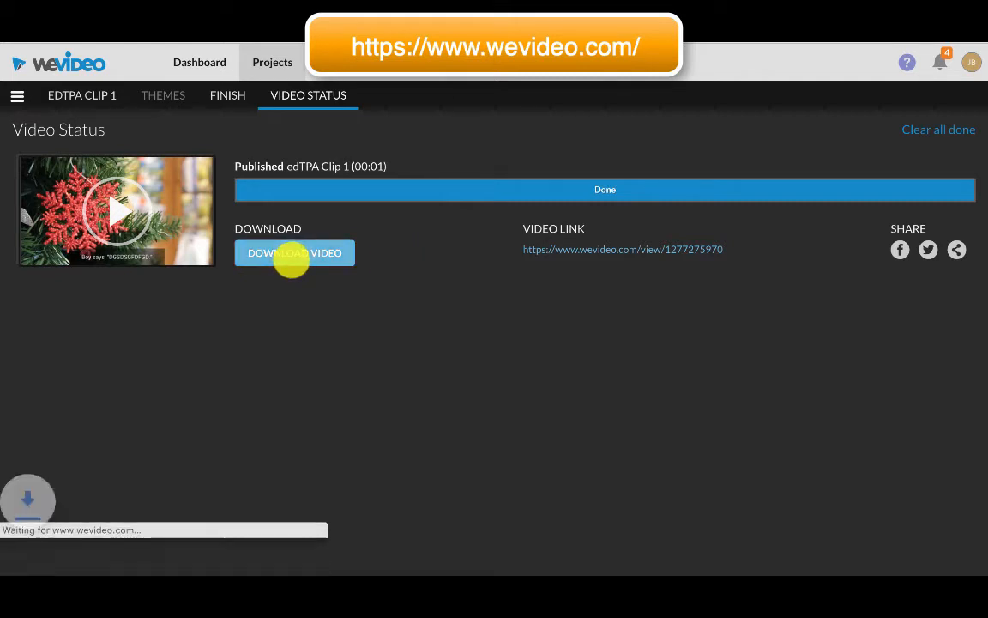